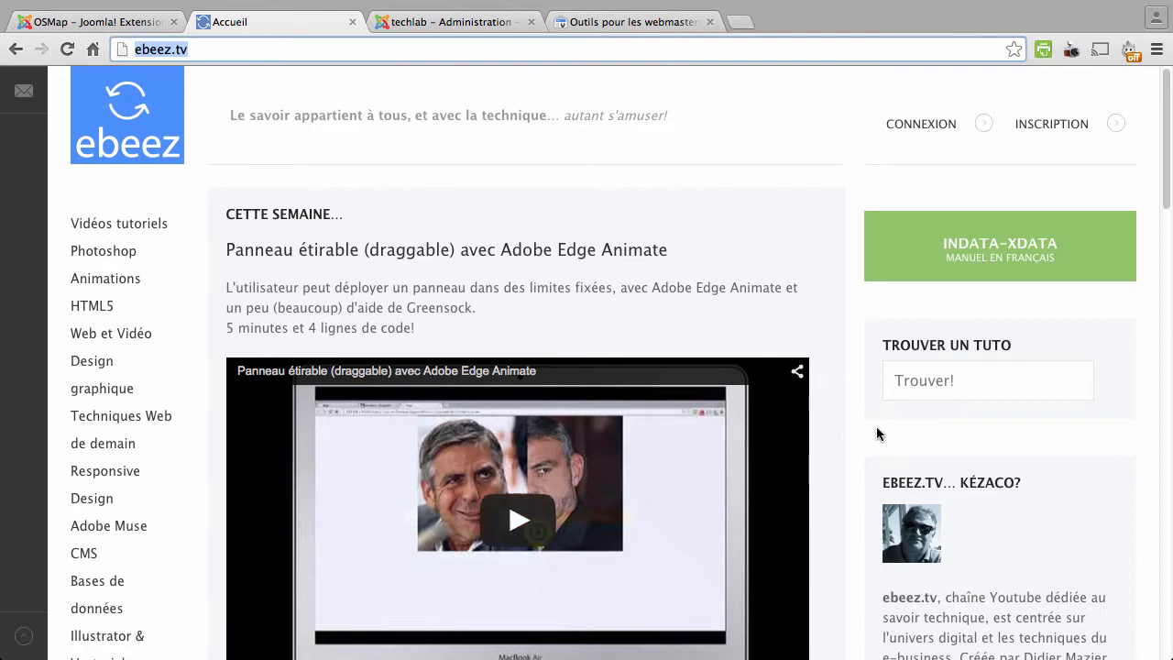
pyautogui.click(622, 24)
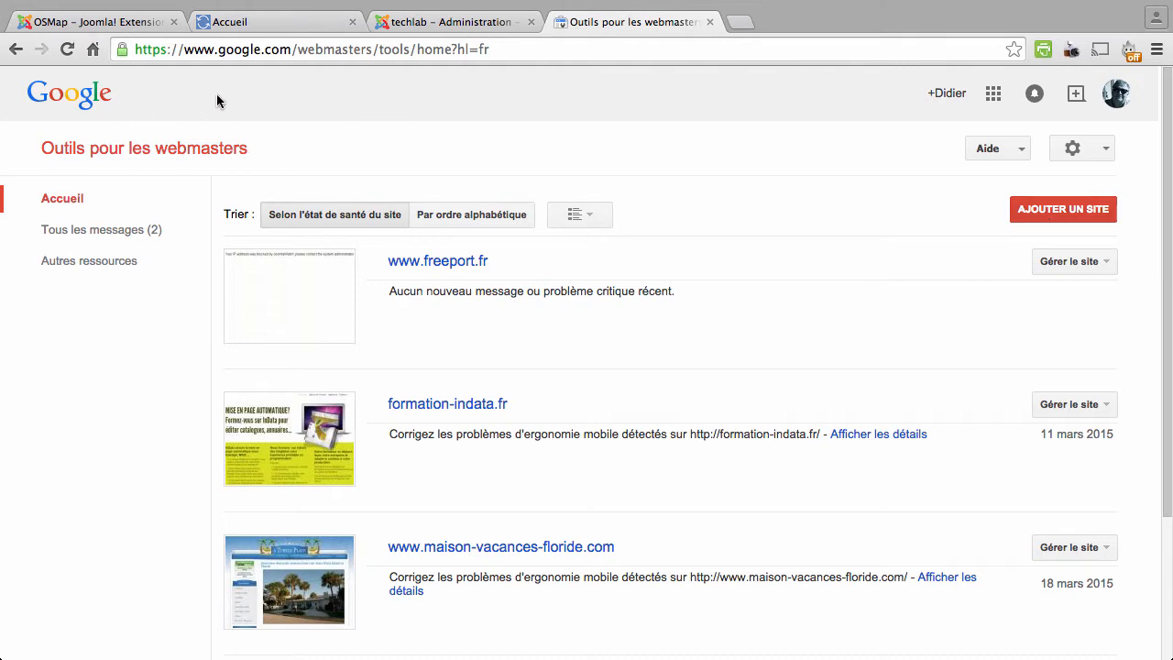
pyautogui.click(242, 23)
pyautogui.click(487, 23)
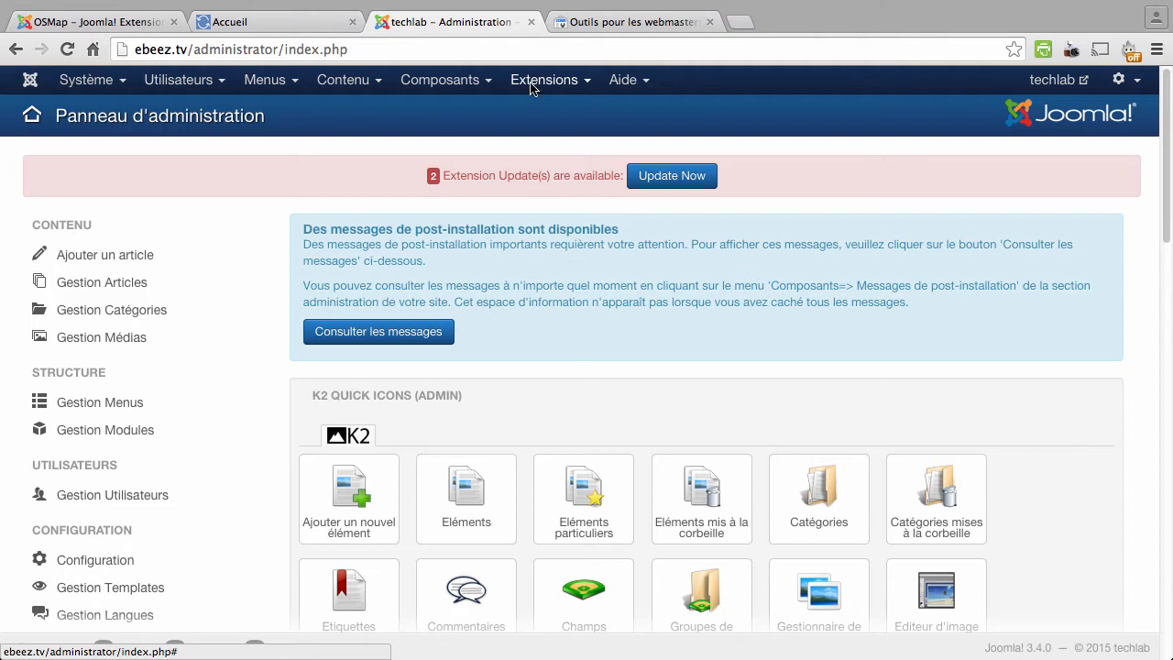
# Step: Go from the OSMap listing in the Joomla extensions directory to the developer's OSMap download page
pyautogui.click(57, 20)
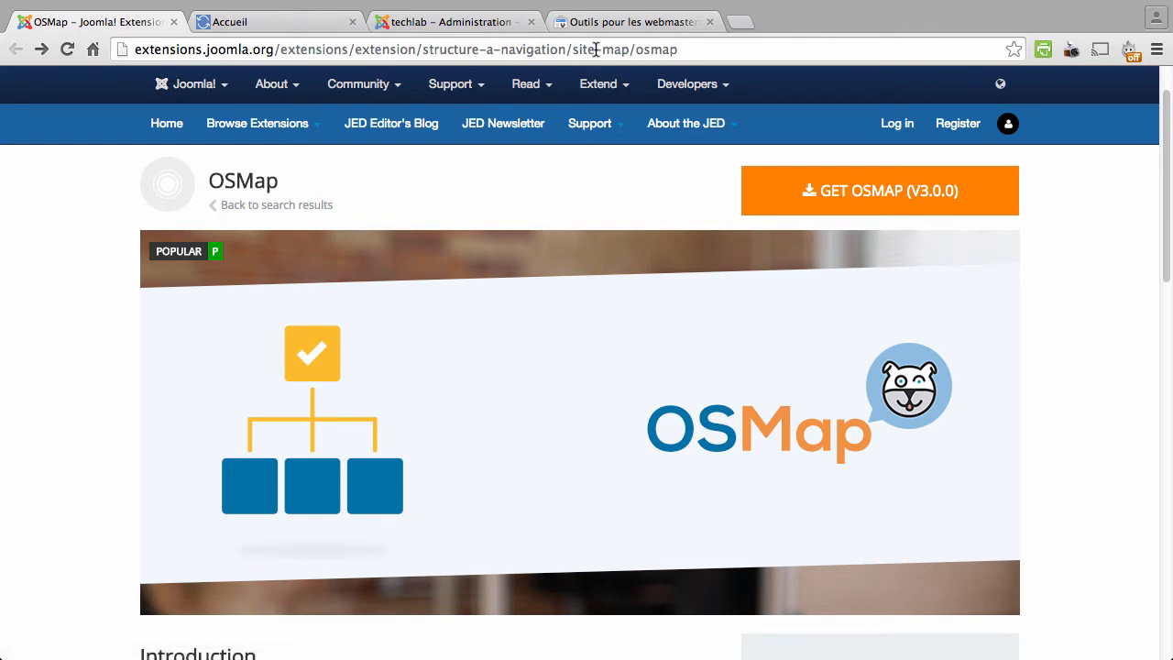
pyautogui.click(898, 201)
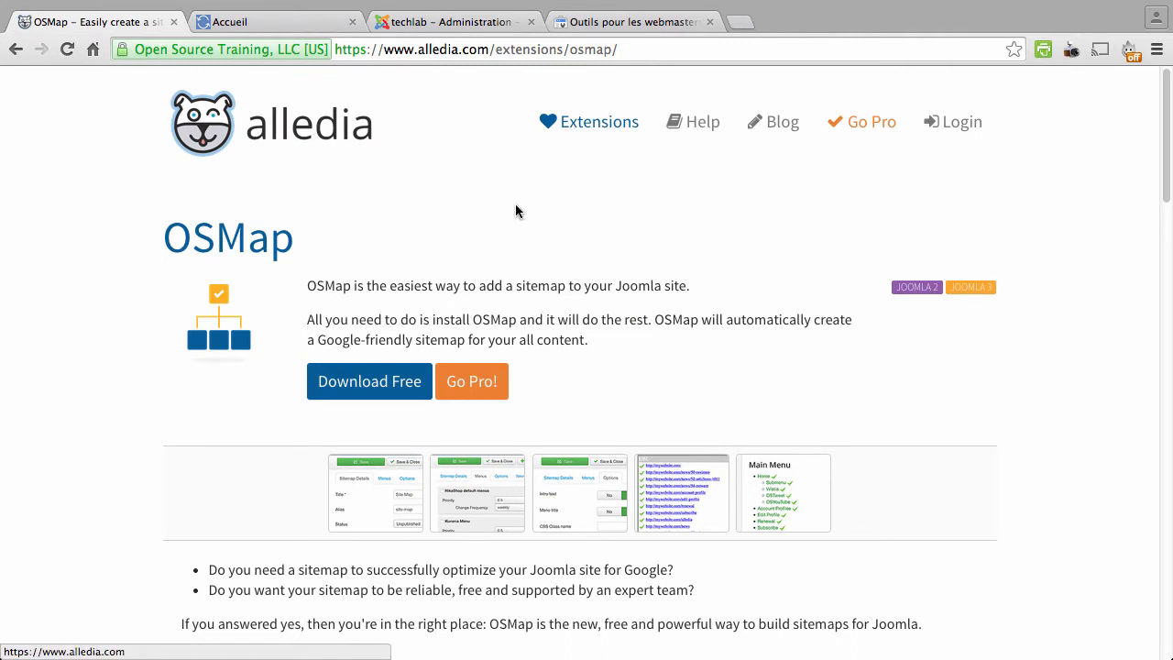
# Step: Request the free OSMap download and fetch com_osmap_free_3.0.1.zip through the link e-mailed by Alledia in Thunderbird
pyautogui.scroll(-1, 515, 189)
pyautogui.scroll(-2, 515, 196)
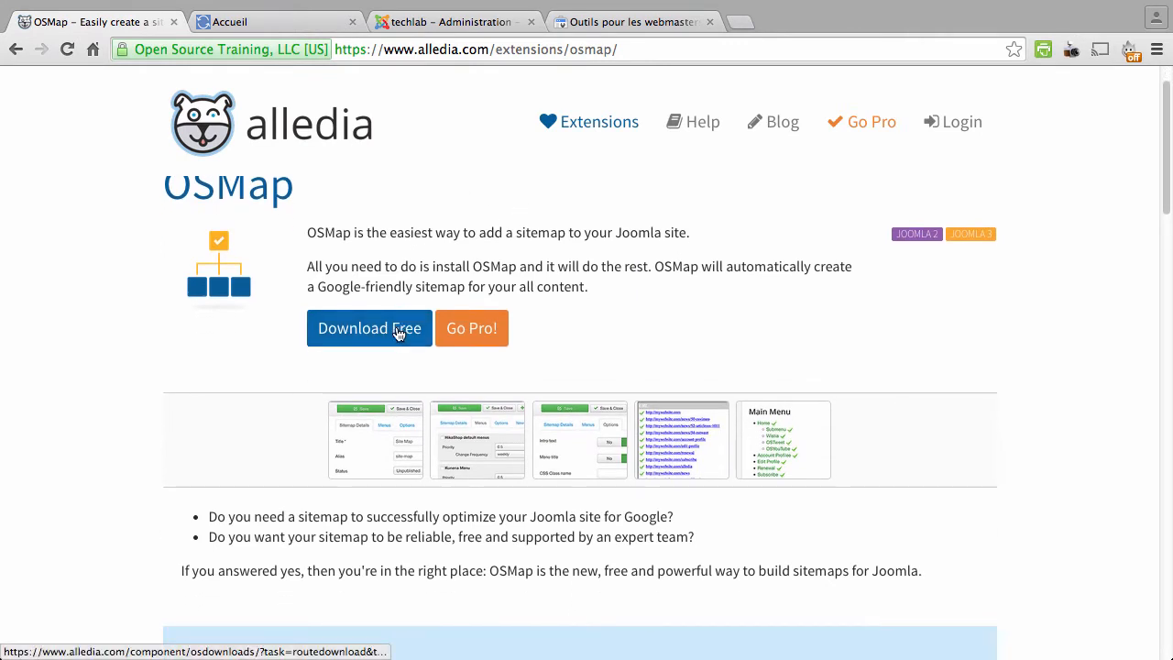
pyautogui.scroll(1, 398, 333)
pyautogui.scroll(-2, 394, 343)
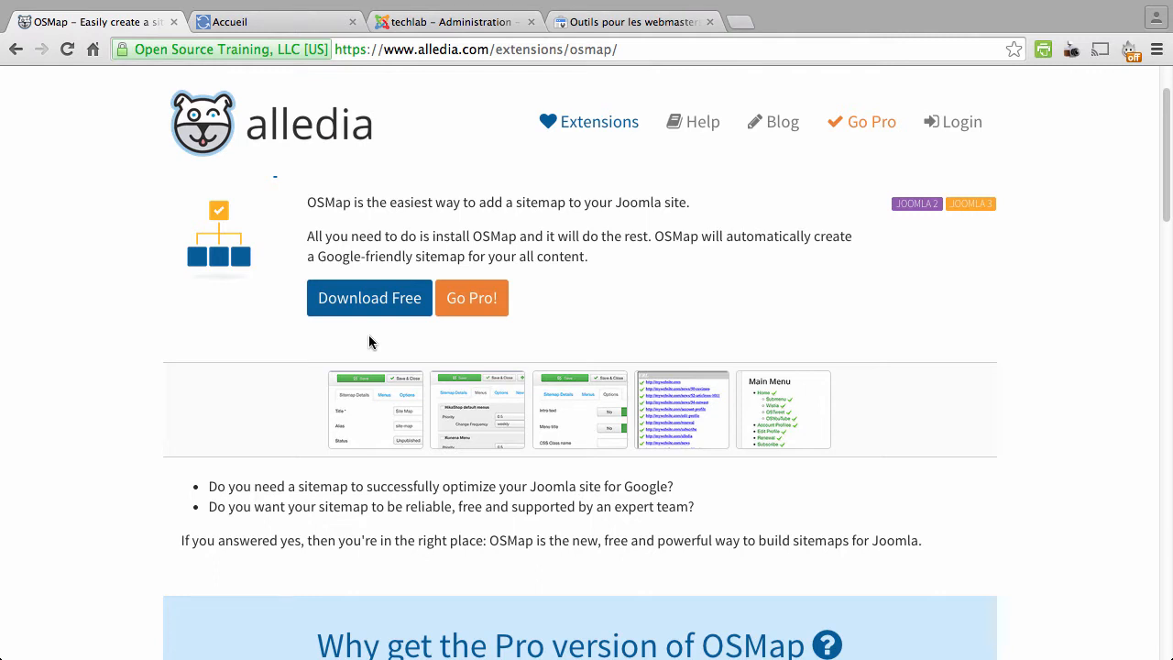
pyautogui.scroll(-1, 368, 339)
pyautogui.scroll(1, 360, 286)
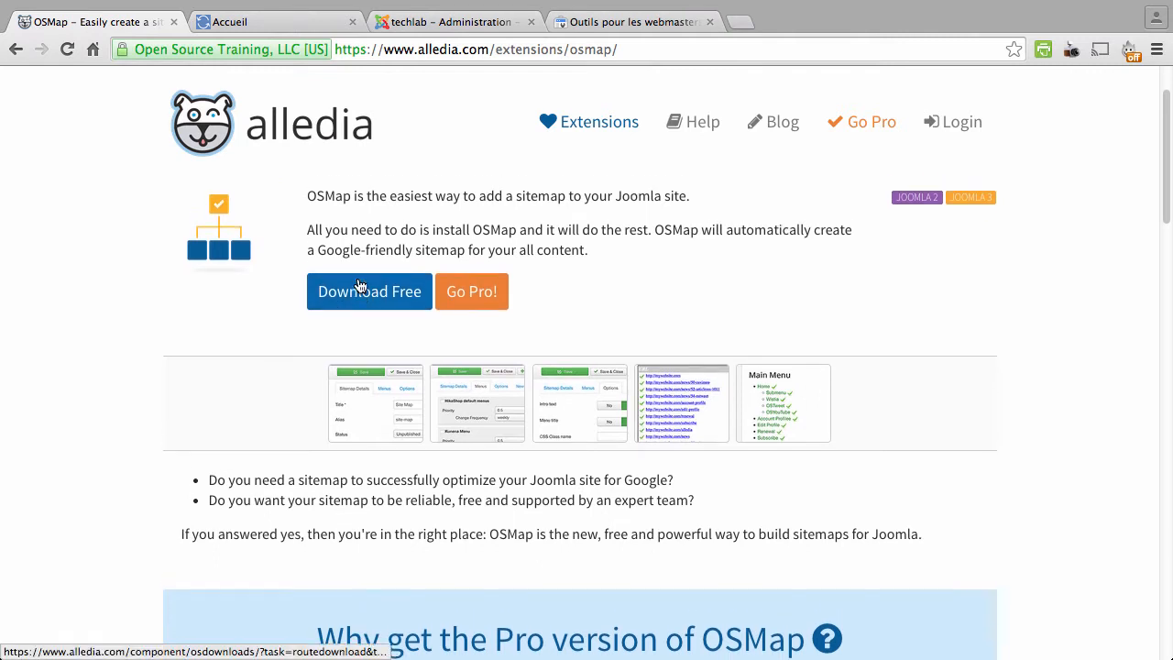
pyautogui.click(357, 289)
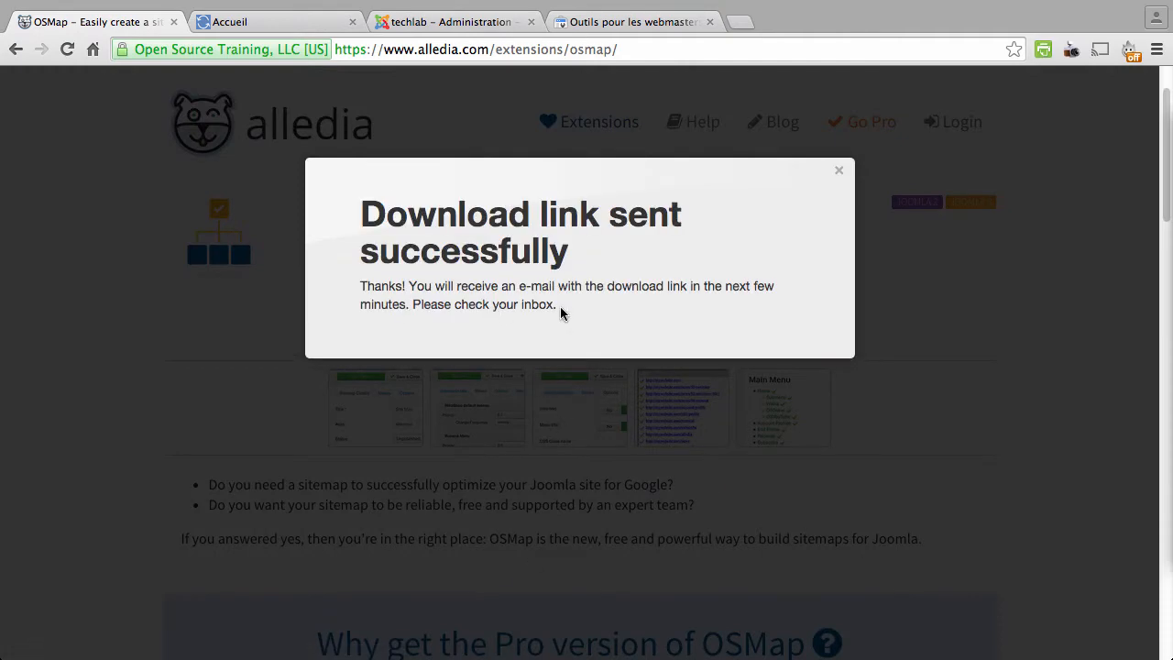
pyautogui.click(839, 172)
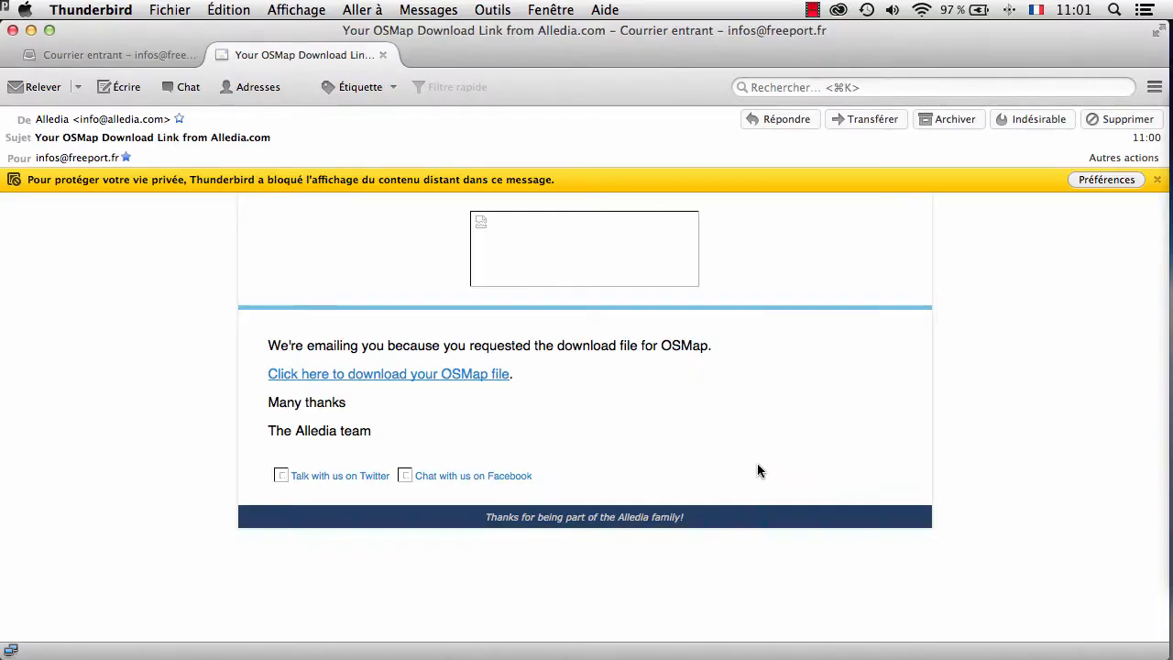
pyautogui.click(444, 373)
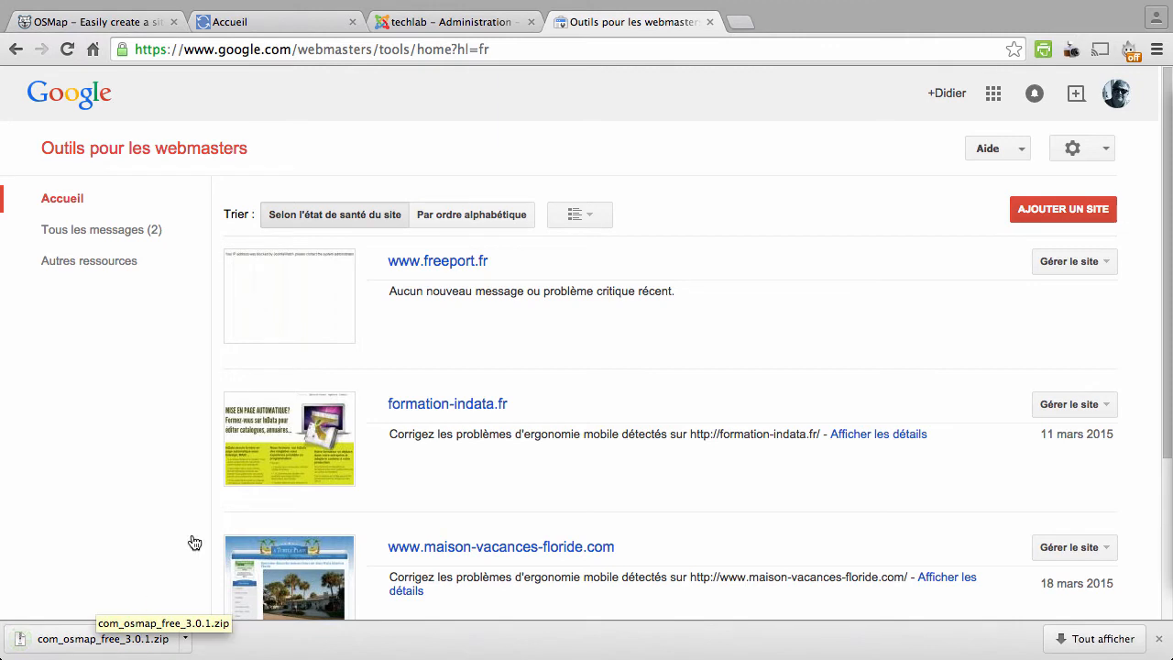
# Step: Open the archive upload form of the extension manager in the ebeez.tv Joomla administration
pyautogui.click(438, 26)
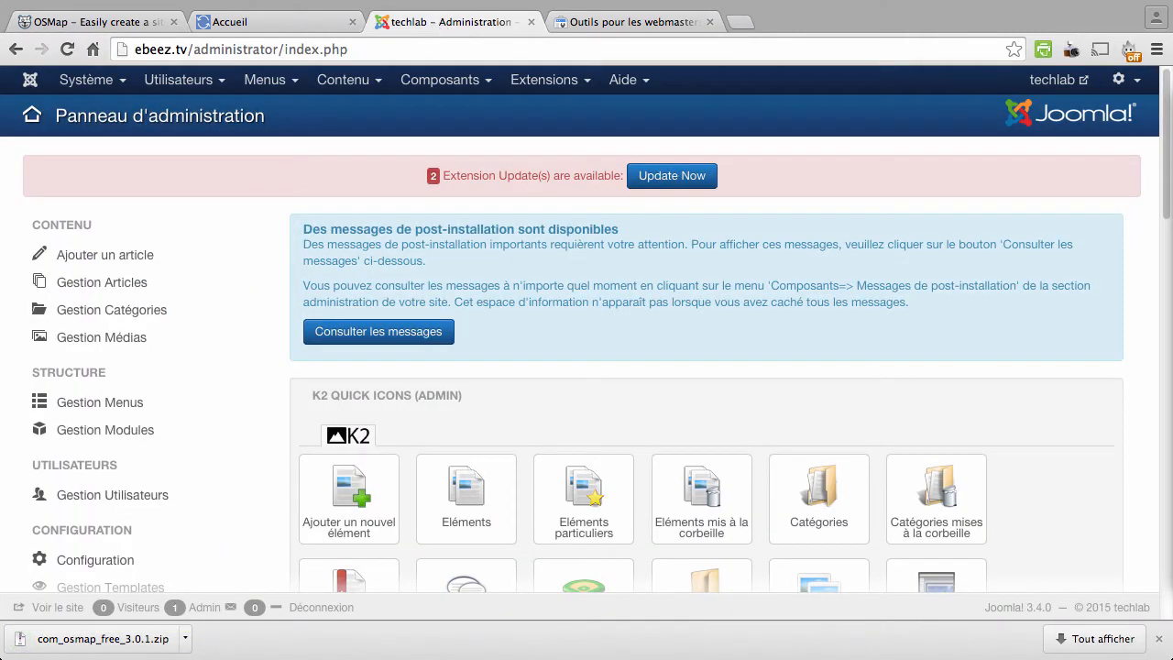
pyautogui.click(550, 82)
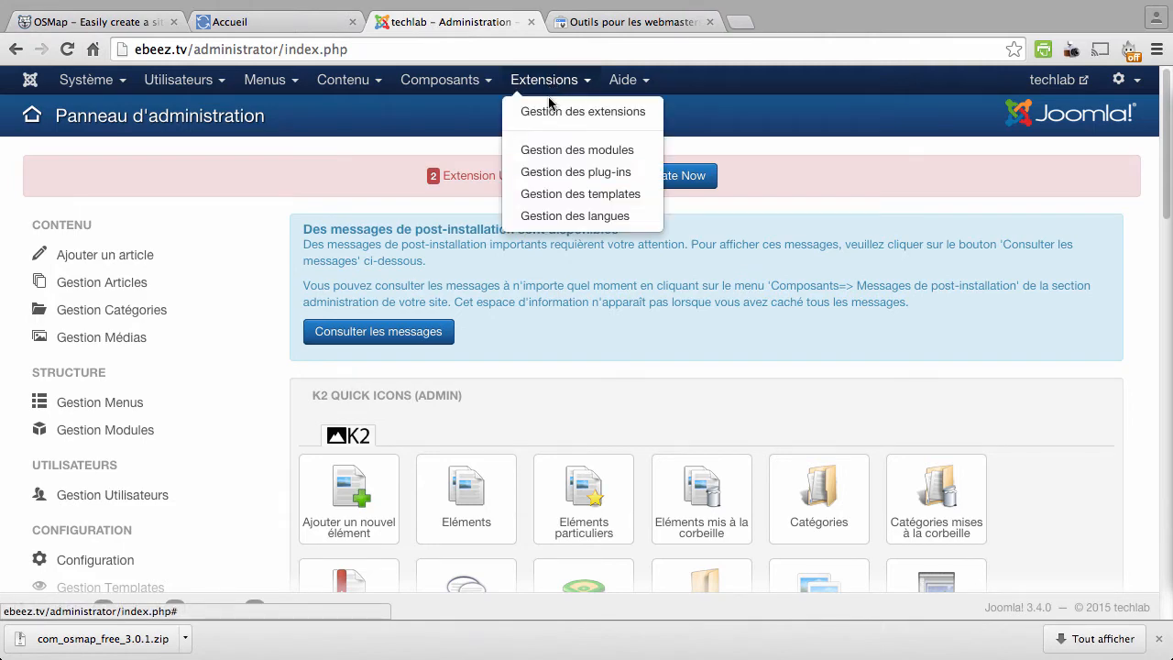
pyautogui.click(531, 111)
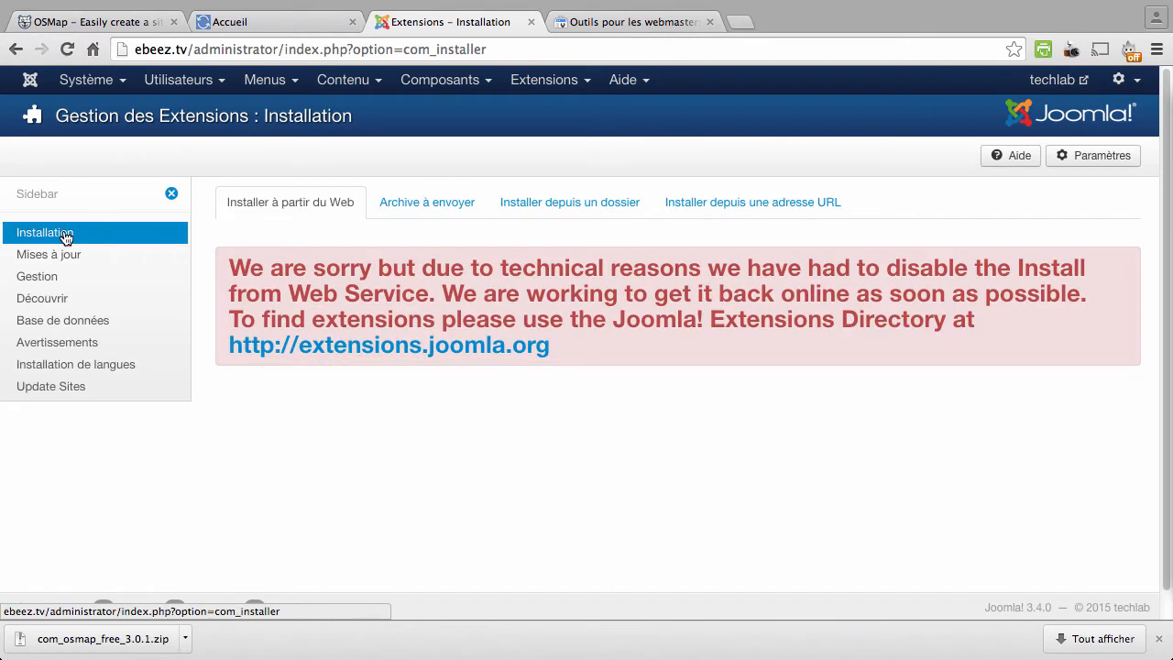
pyautogui.click(406, 203)
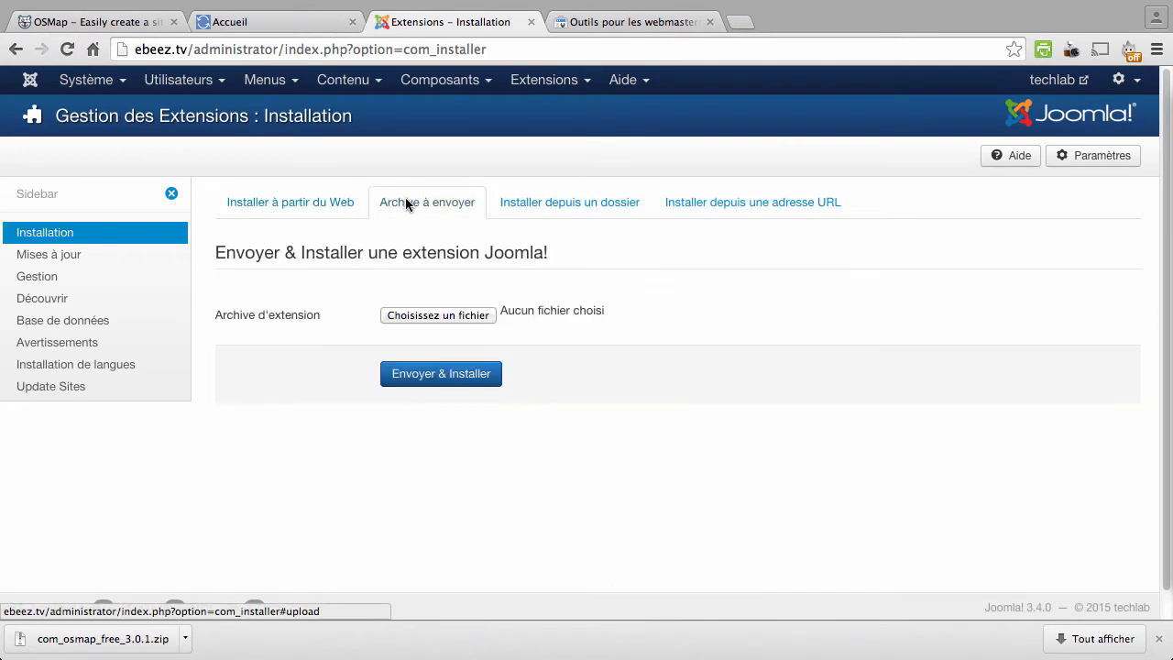
# Step: Choose com_osmap_free_3.0.1.zip from the Téléchargements folder as the extension archive and install it
pyautogui.click(458, 316)
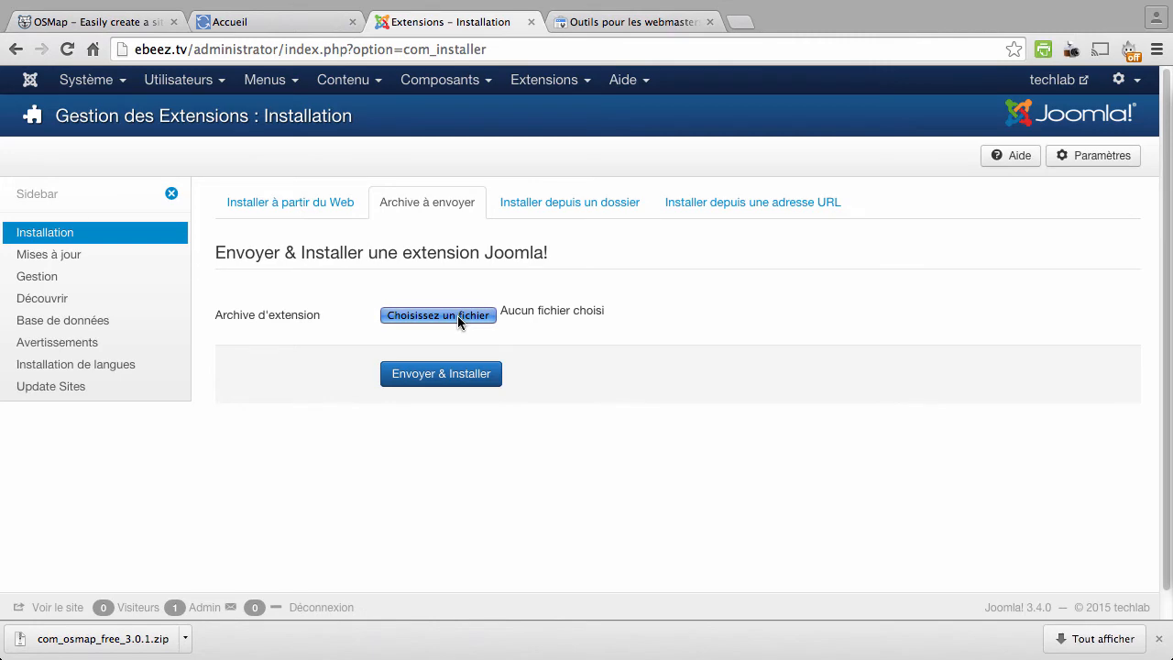
pyautogui.click(491, 161)
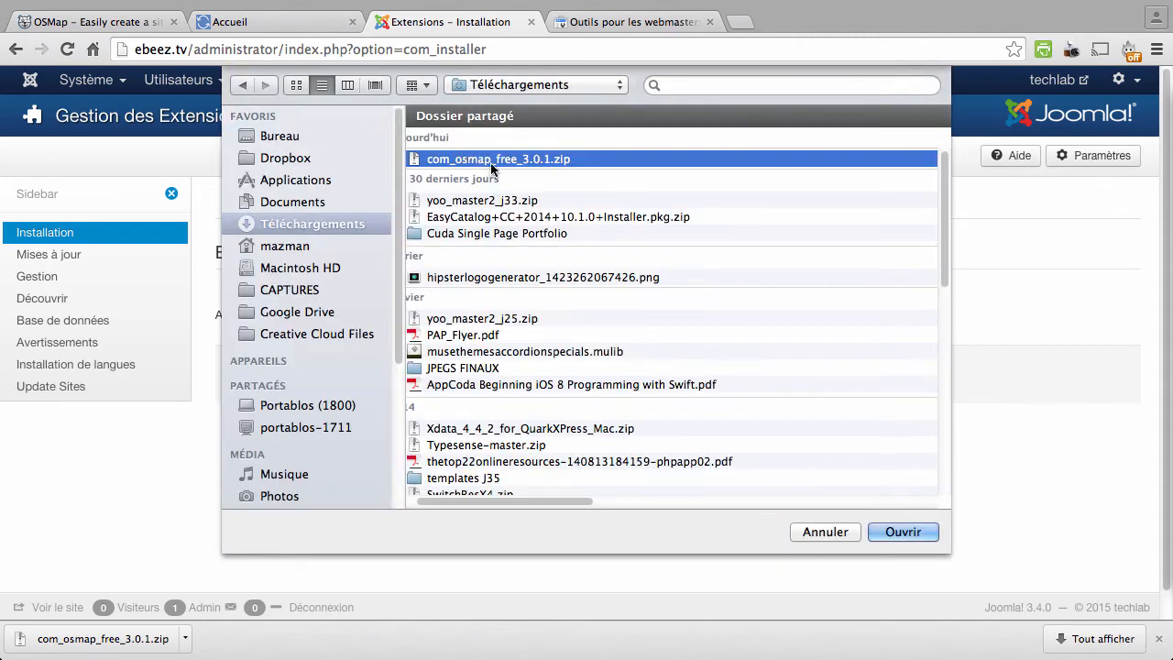
pyautogui.click(917, 530)
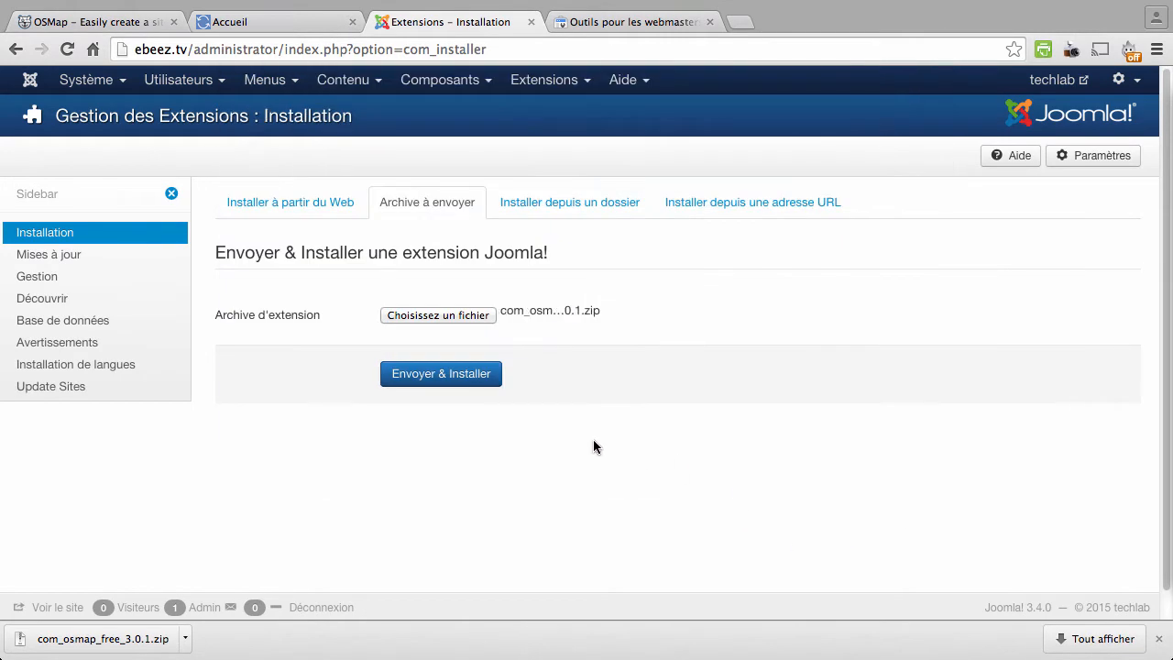
pyautogui.click(450, 378)
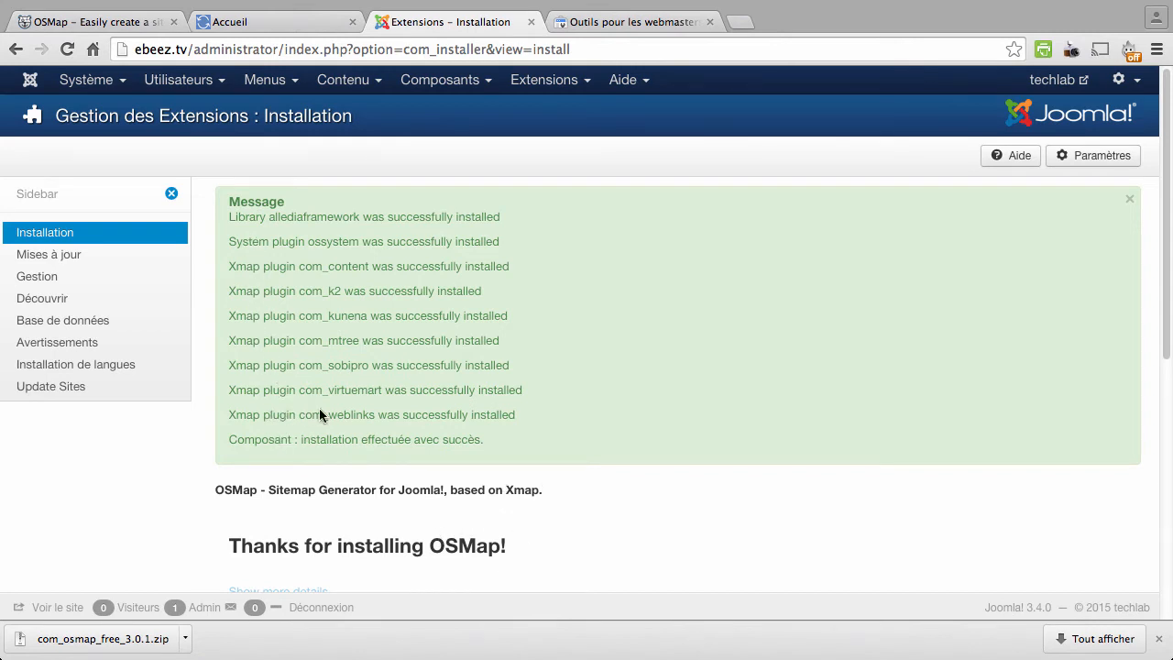
# Step: Open the existing Sitemap entry of the OSMap component for editing
pyautogui.moveTo(301, 290); pyautogui.dragTo(342, 290)
pyautogui.click(474, 80)
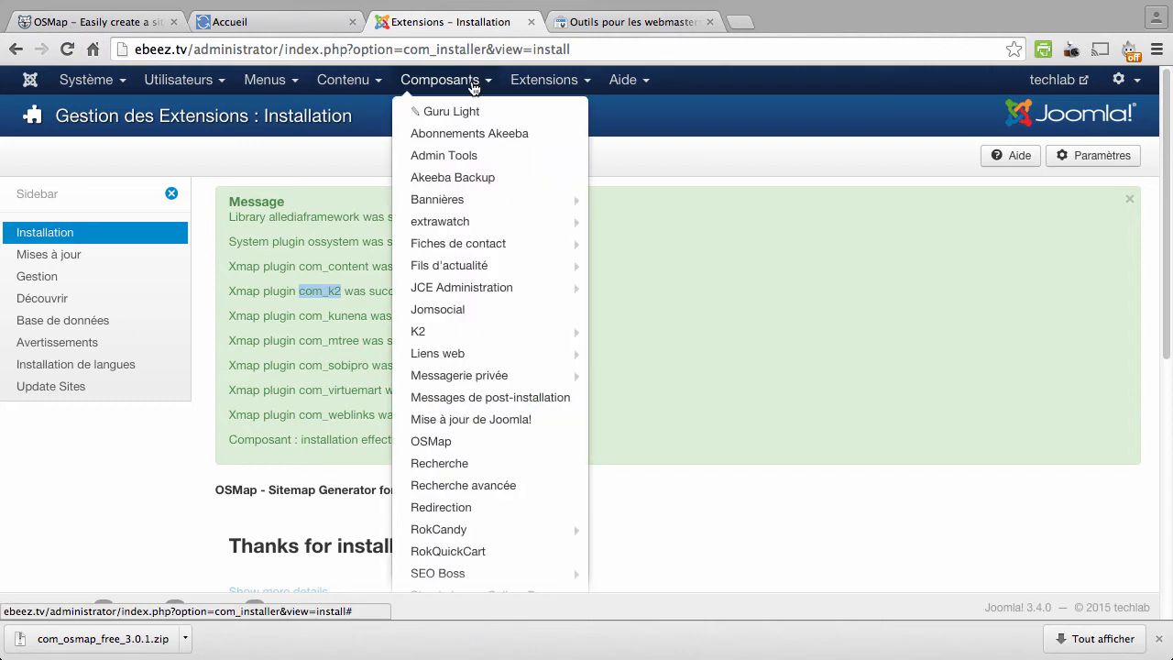
pyautogui.click(484, 446)
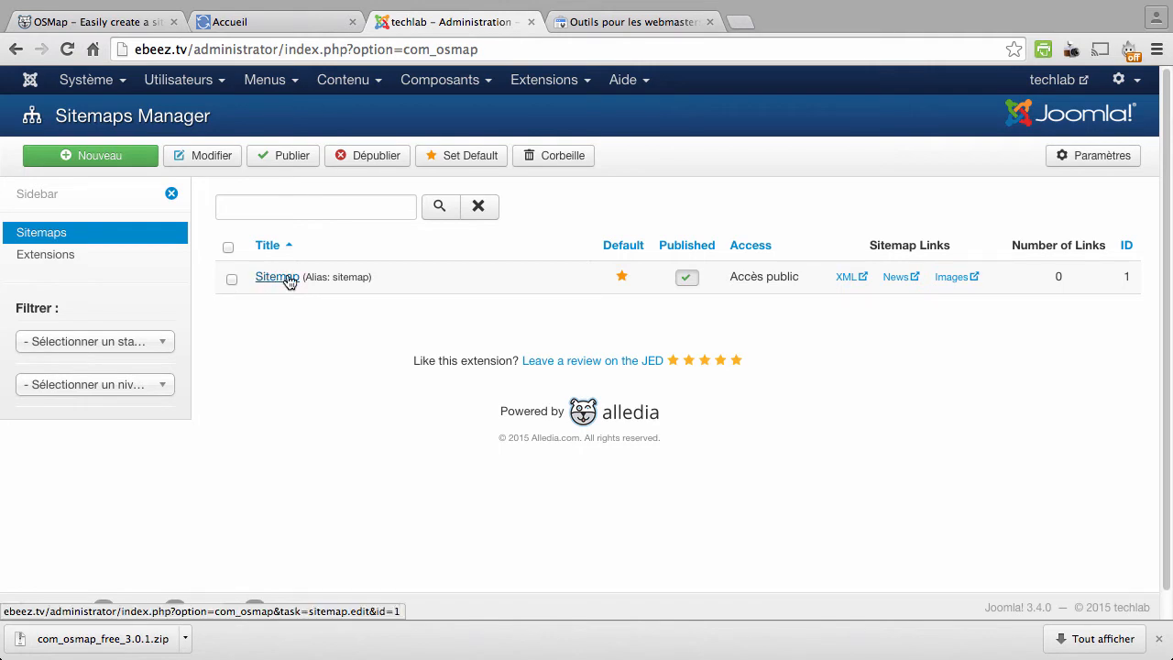
pyautogui.click(289, 281)
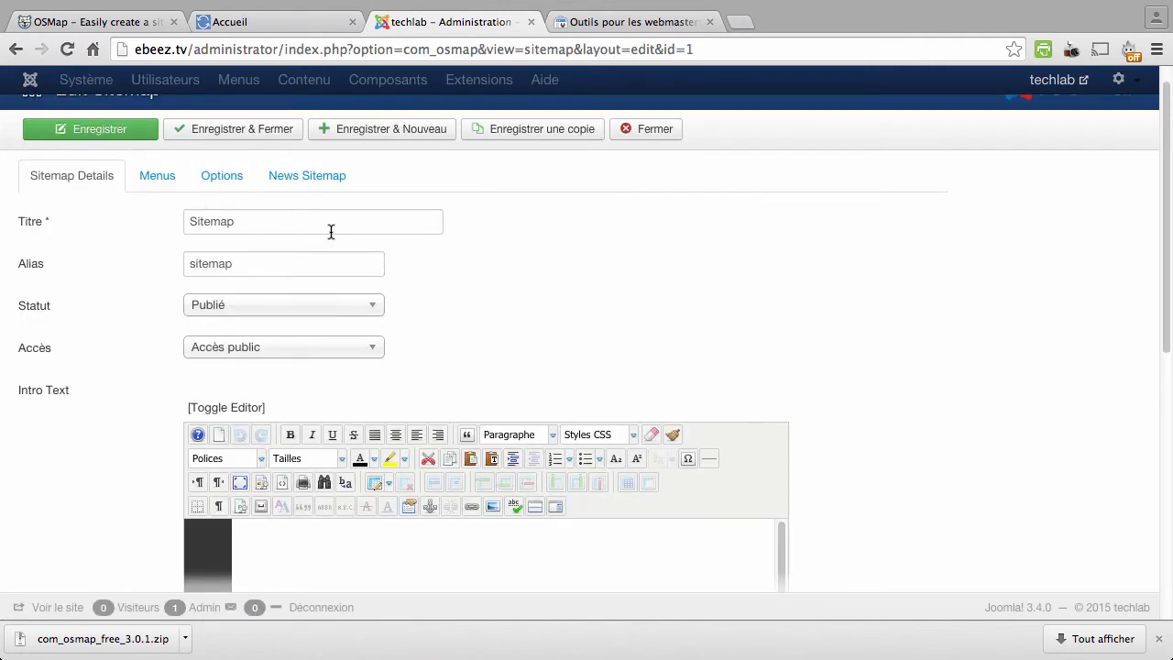
# Step: Title the sitemap "Plan de site" and enter the intro text "premier plan de site avec OSMap"
pyautogui.doubleClick(270, 222)
pyautogui.write('Plan ')
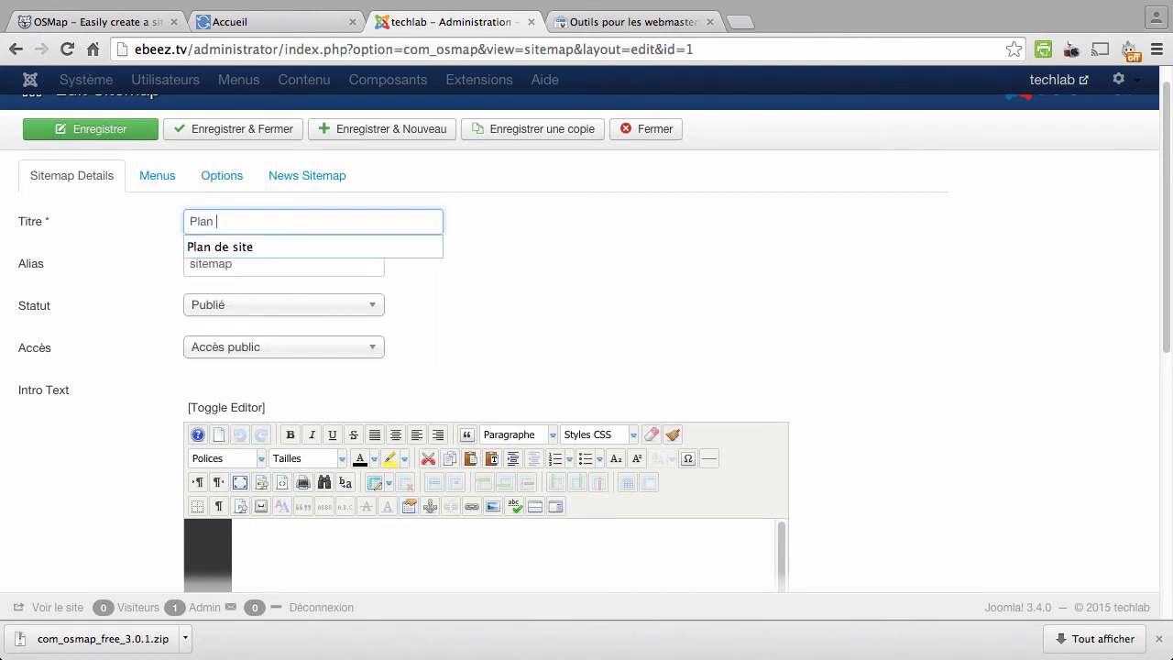
pyautogui.write('de site')
pyautogui.click(189, 246)
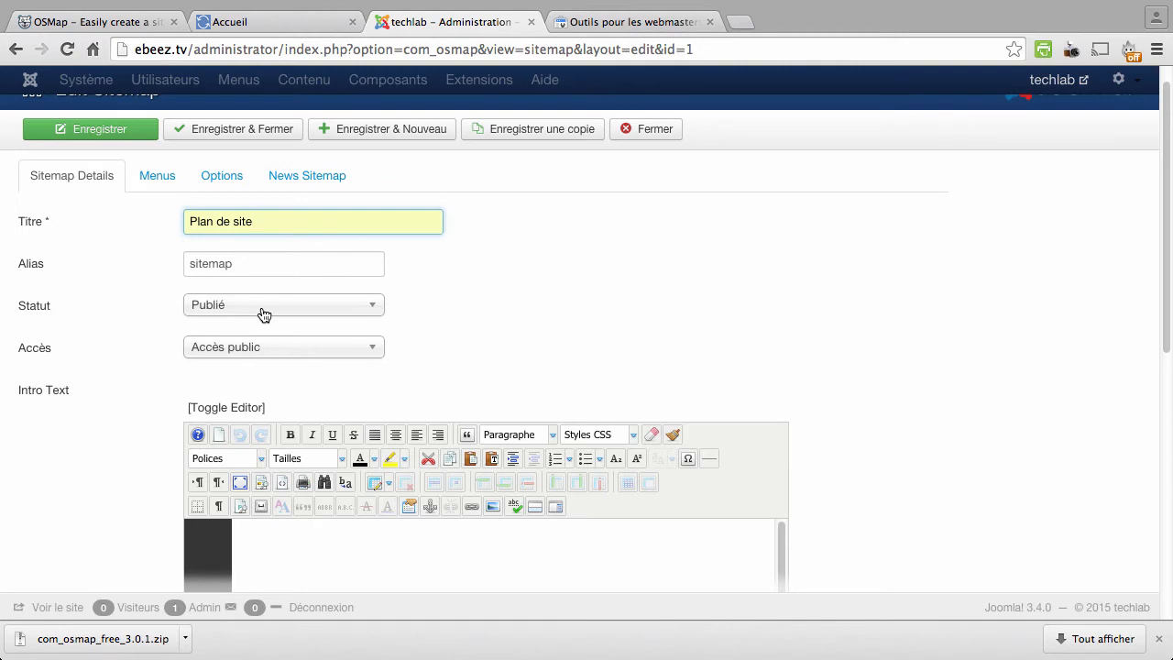
pyautogui.scroll(-5, 733, 403)
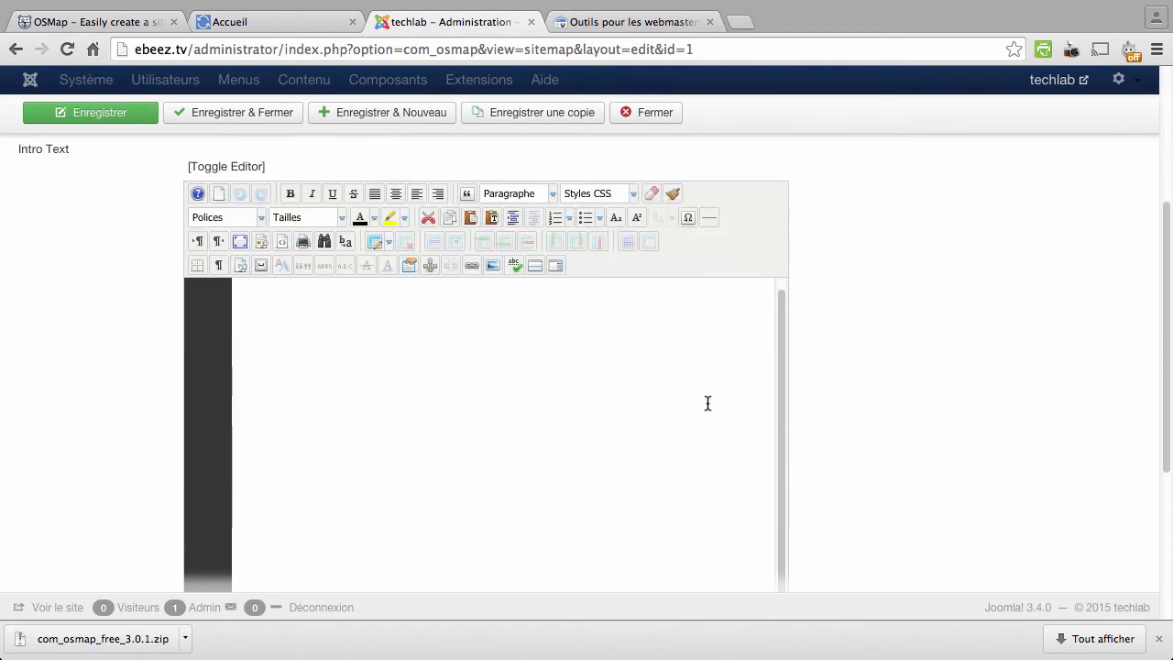
pyautogui.scroll(-3, 445, 390)
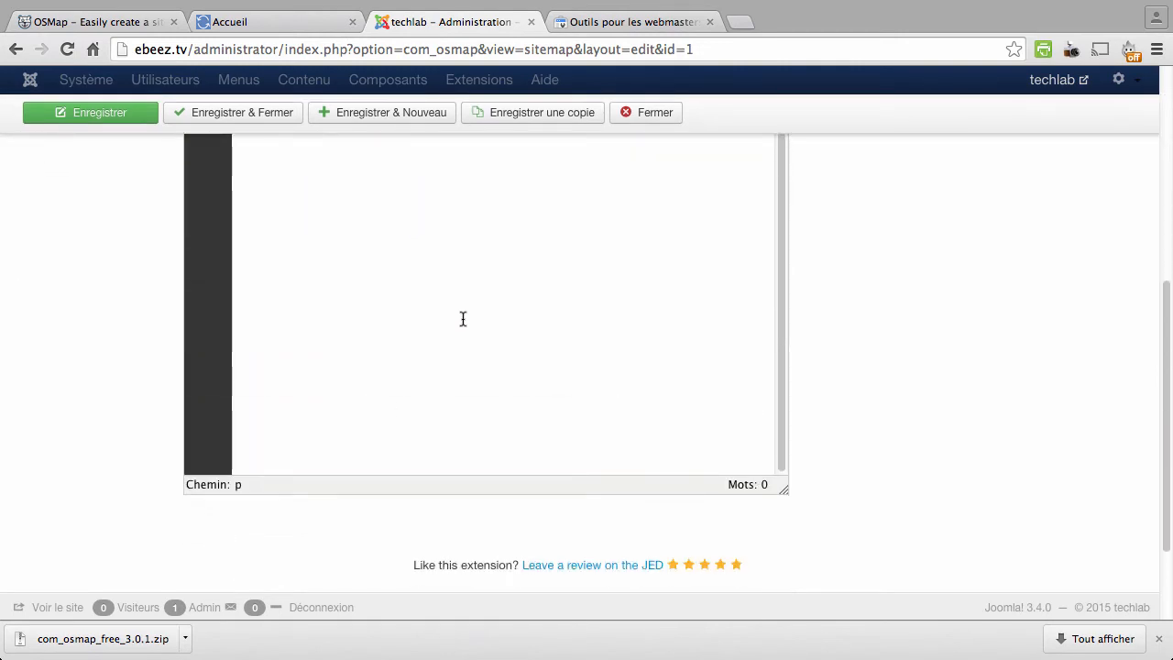
pyautogui.scroll(2, 461, 320)
pyautogui.scroll(4, 277, 233)
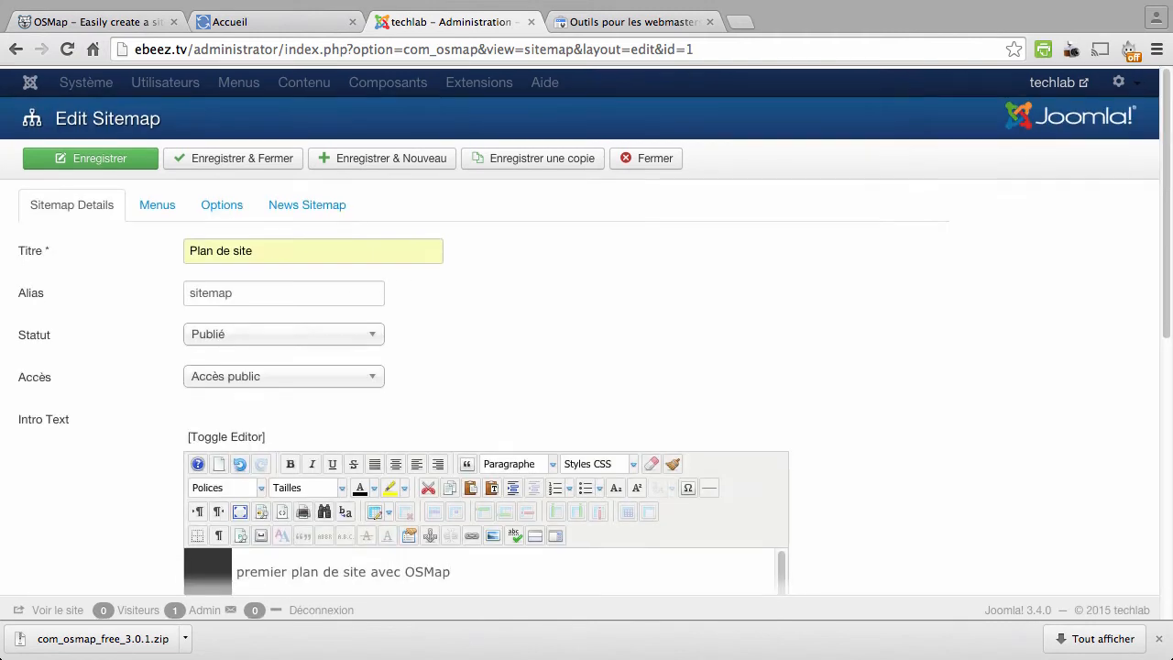
# Step: Exclude the InData/XData and menupasbo menus from the sitemap, keeping only Menu principal
pyautogui.click(151, 202)
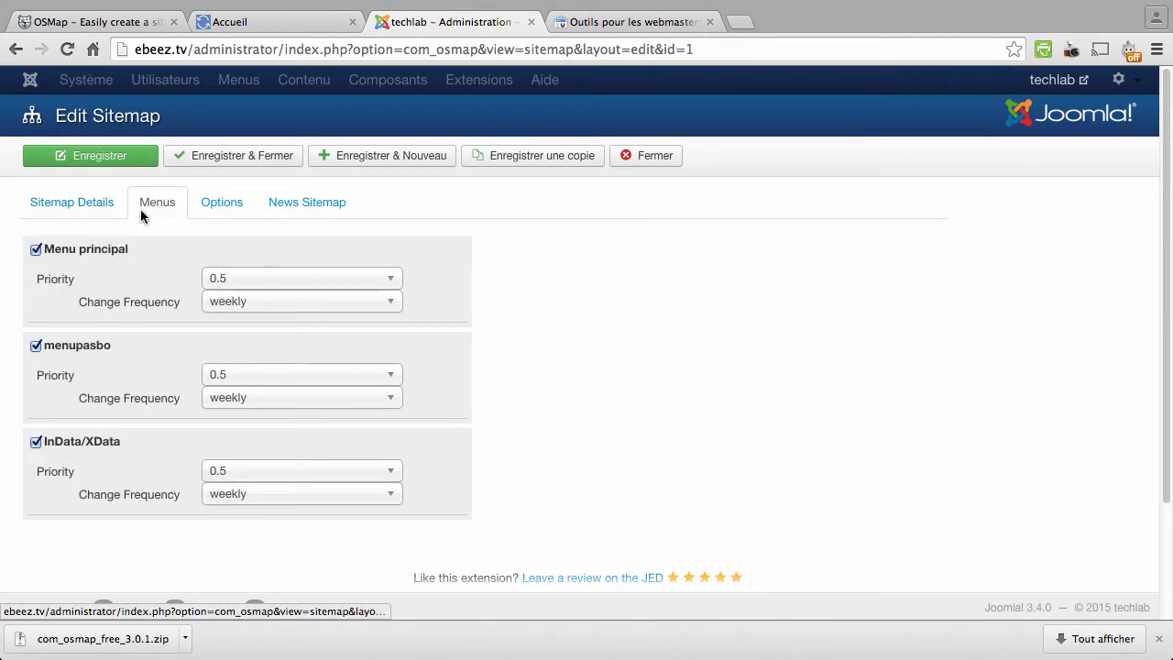
pyautogui.click(35, 442)
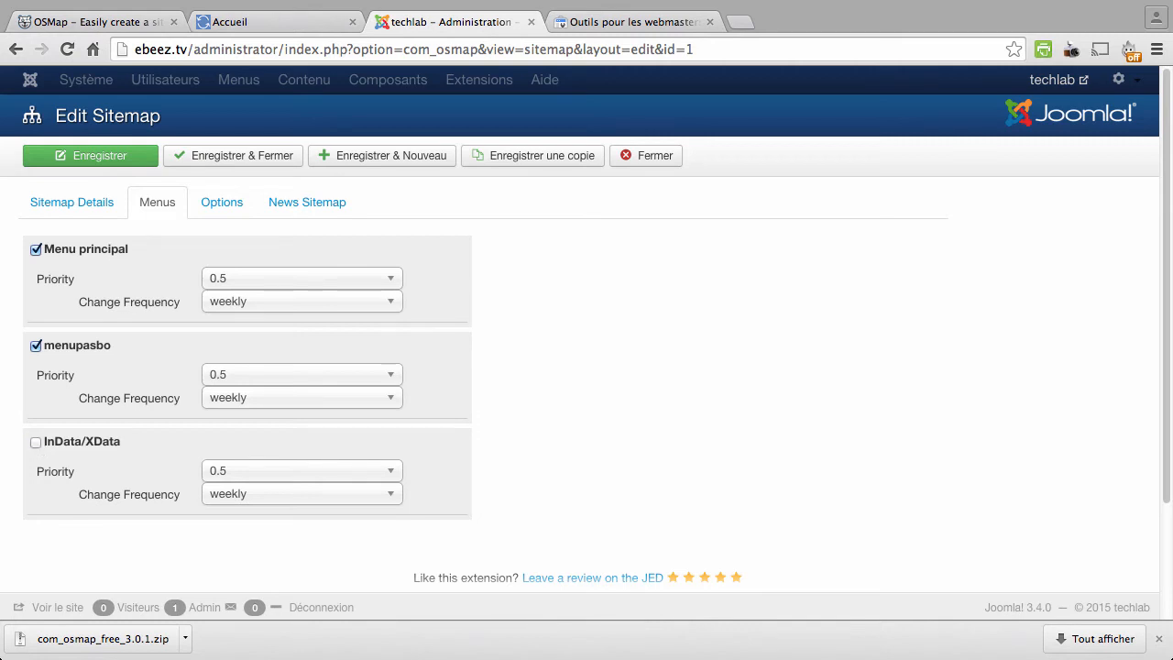
pyautogui.scroll(-1, 23, 353)
pyautogui.click(36, 340)
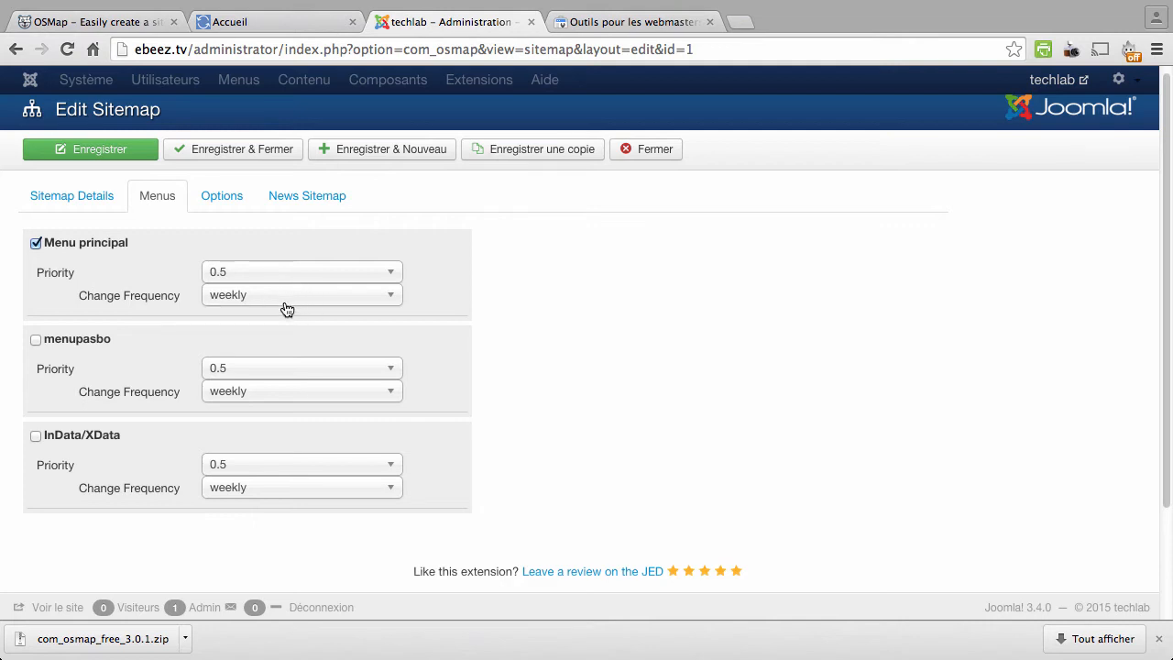
# Step: Review the priority choices of Menu principal and the sitemap's display and XML options, and save the sitemap
pyautogui.click(394, 275)
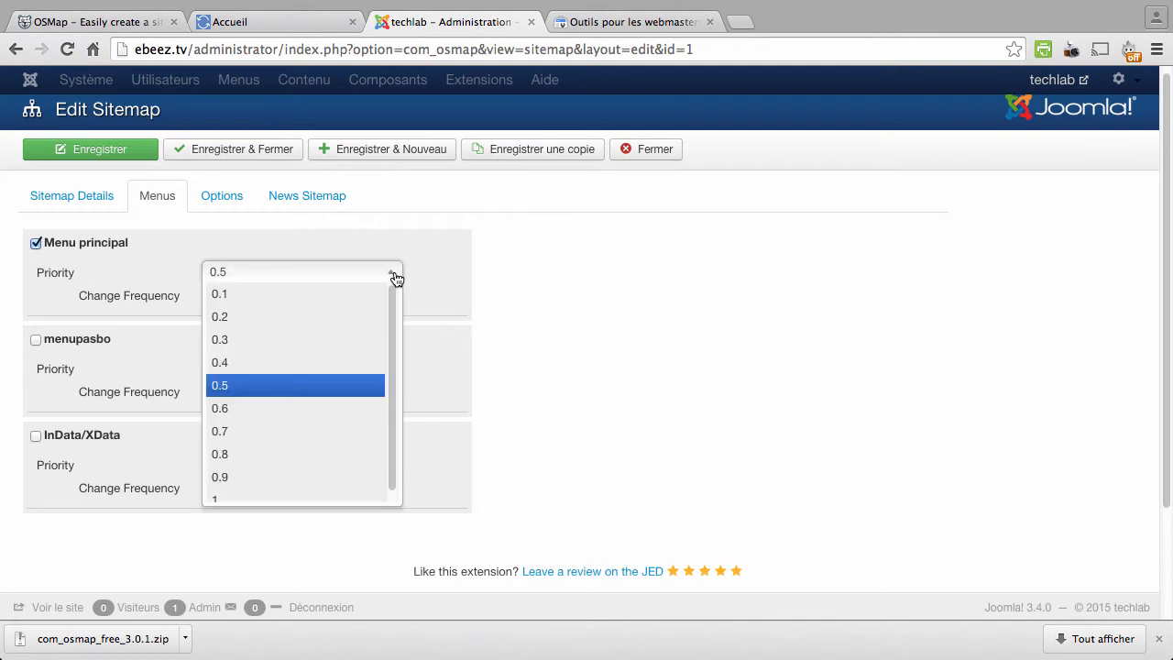
pyautogui.click(228, 197)
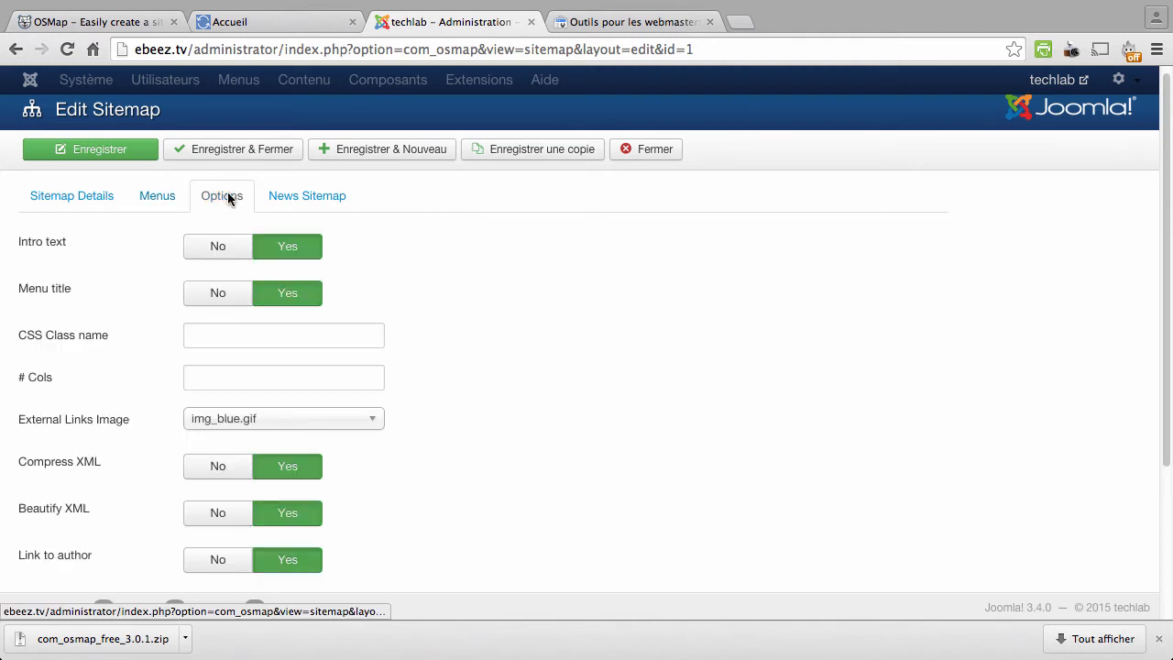
pyautogui.scroll(-2, 444, 310)
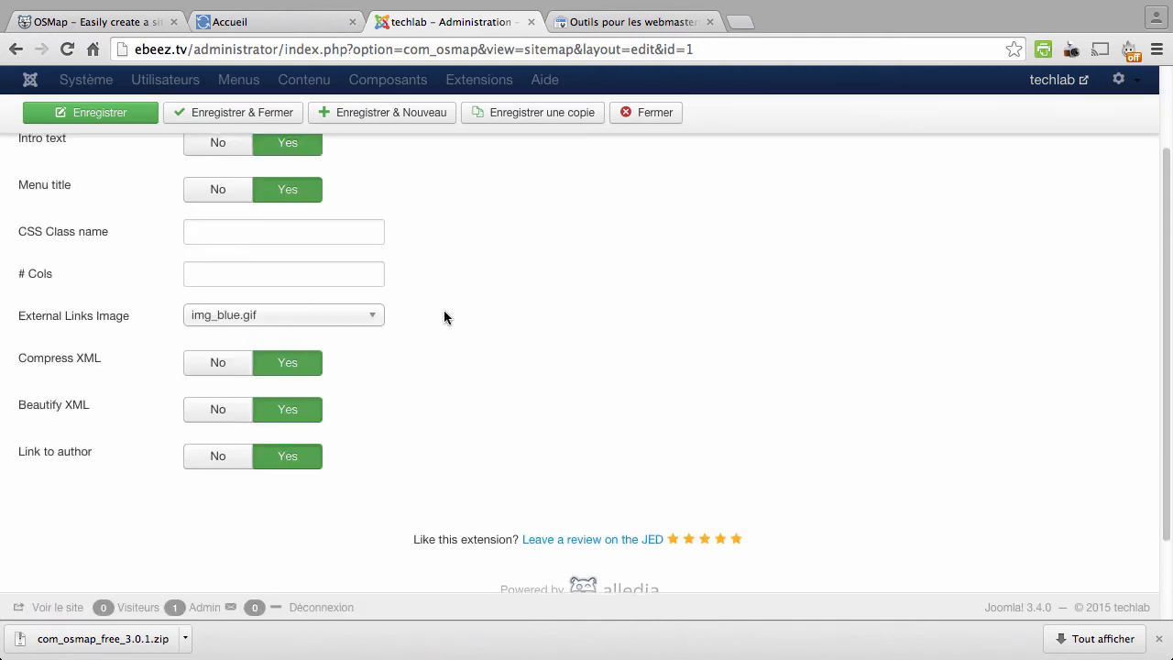
pyautogui.scroll(2, 443, 309)
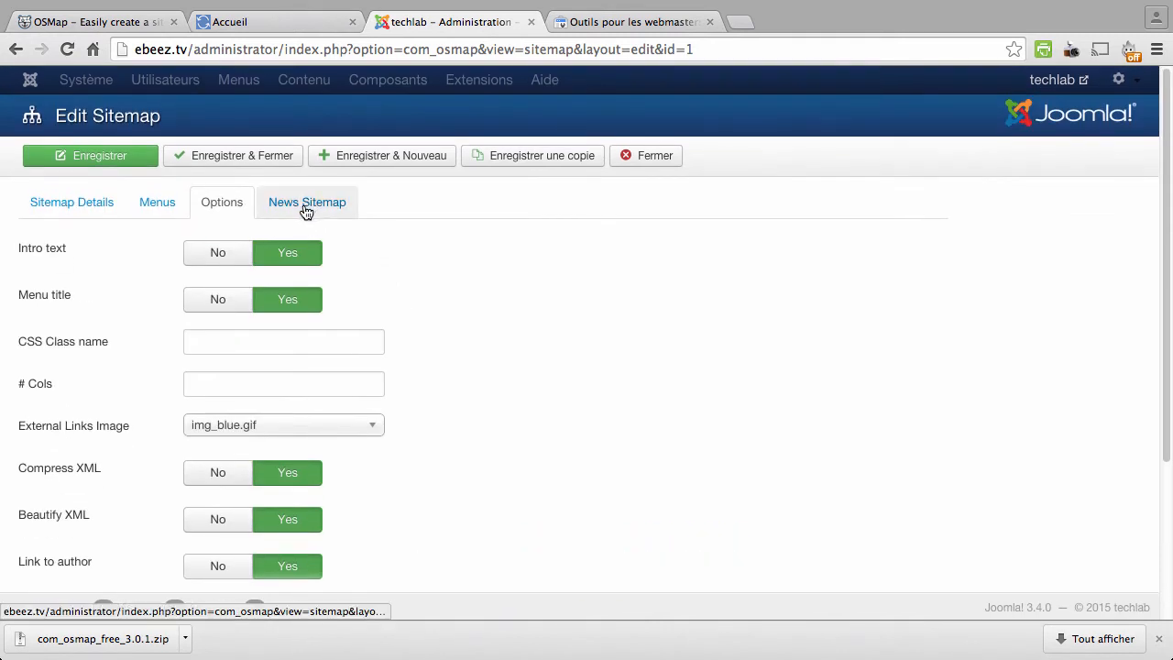
pyautogui.click(109, 213)
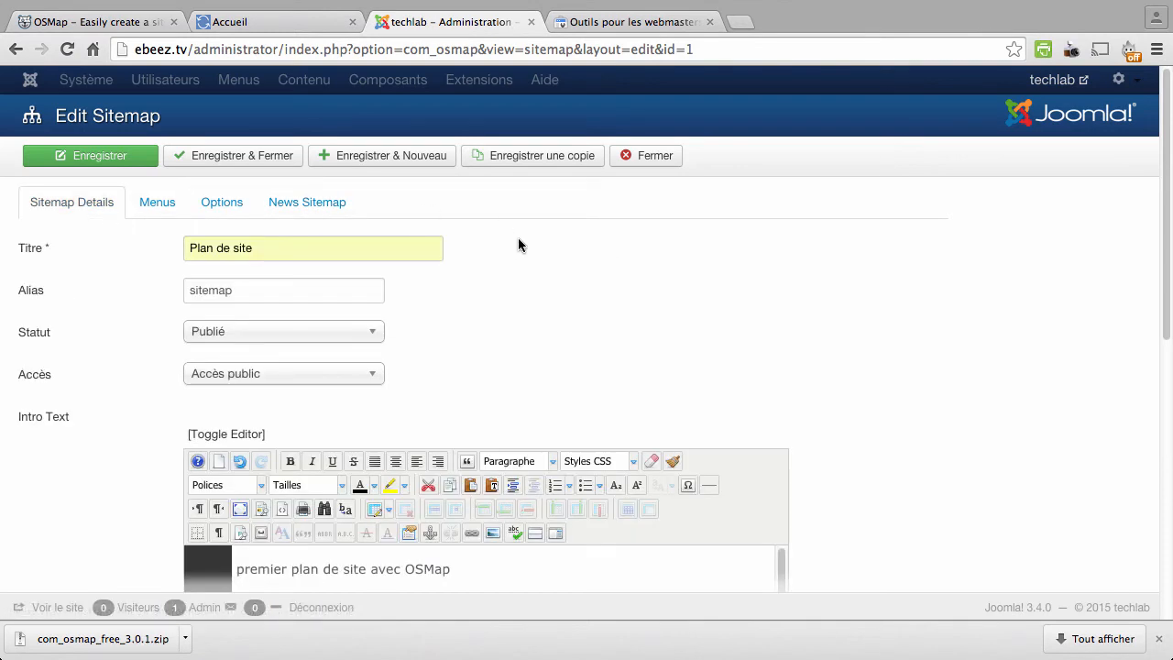
pyautogui.click(103, 158)
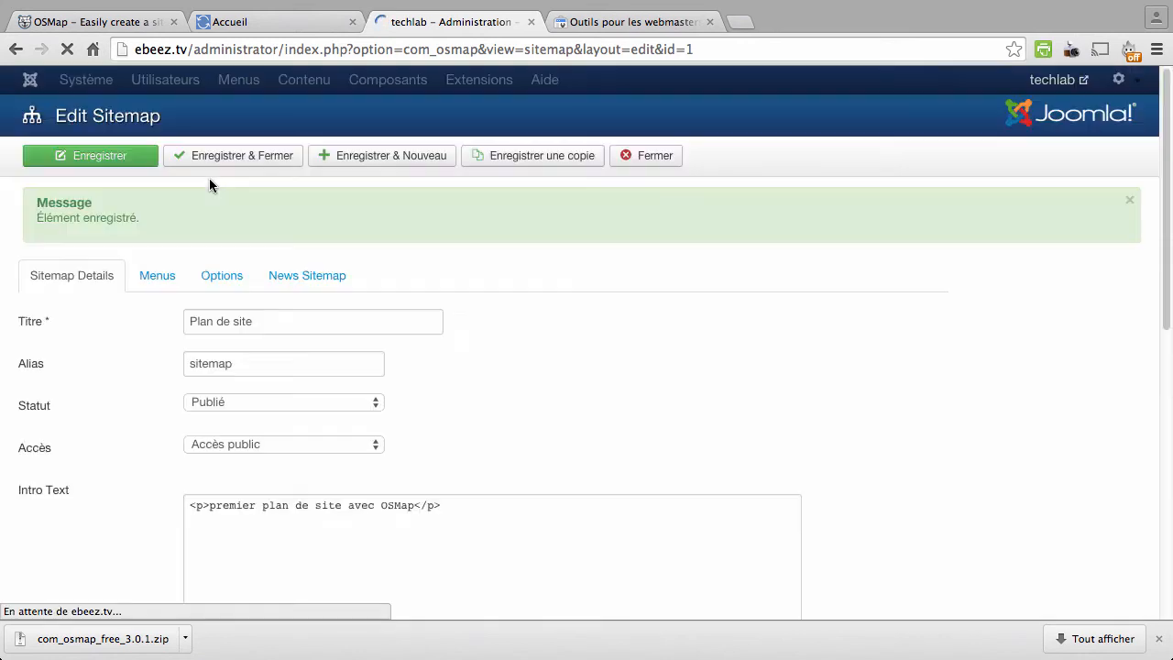
# Step: Save and close the sitemap, open its XML version, and copy that page's full URL
pyautogui.click(219, 165)
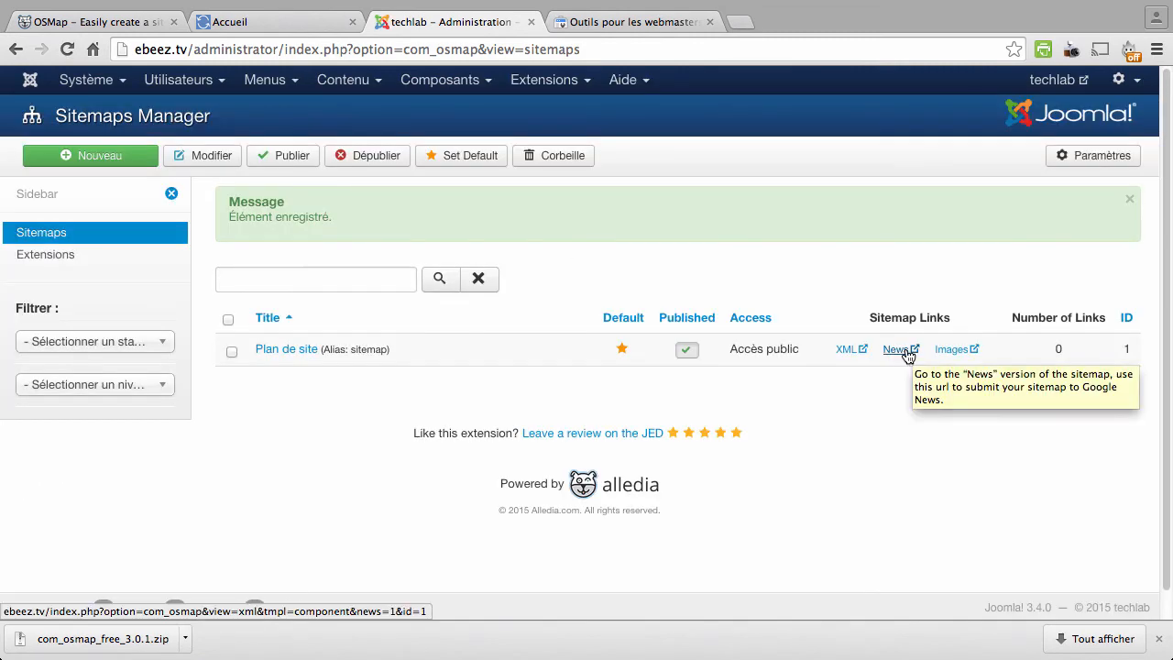
pyautogui.click(898, 349)
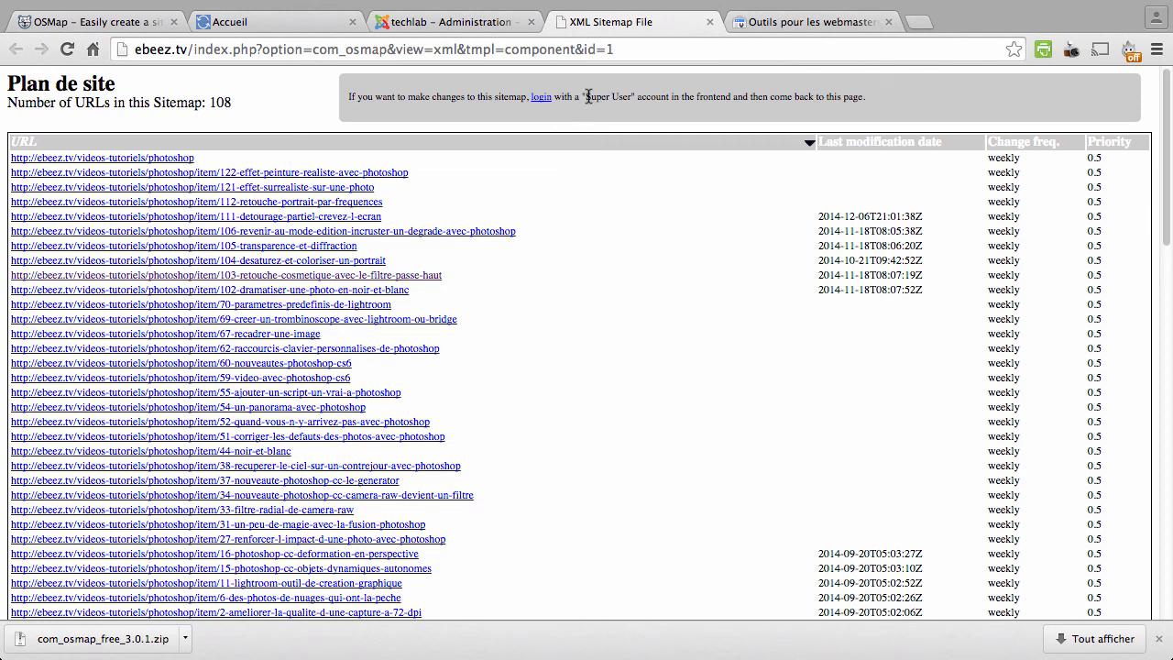
pyautogui.moveTo(616, 49); pyautogui.dragTo(88, 48)
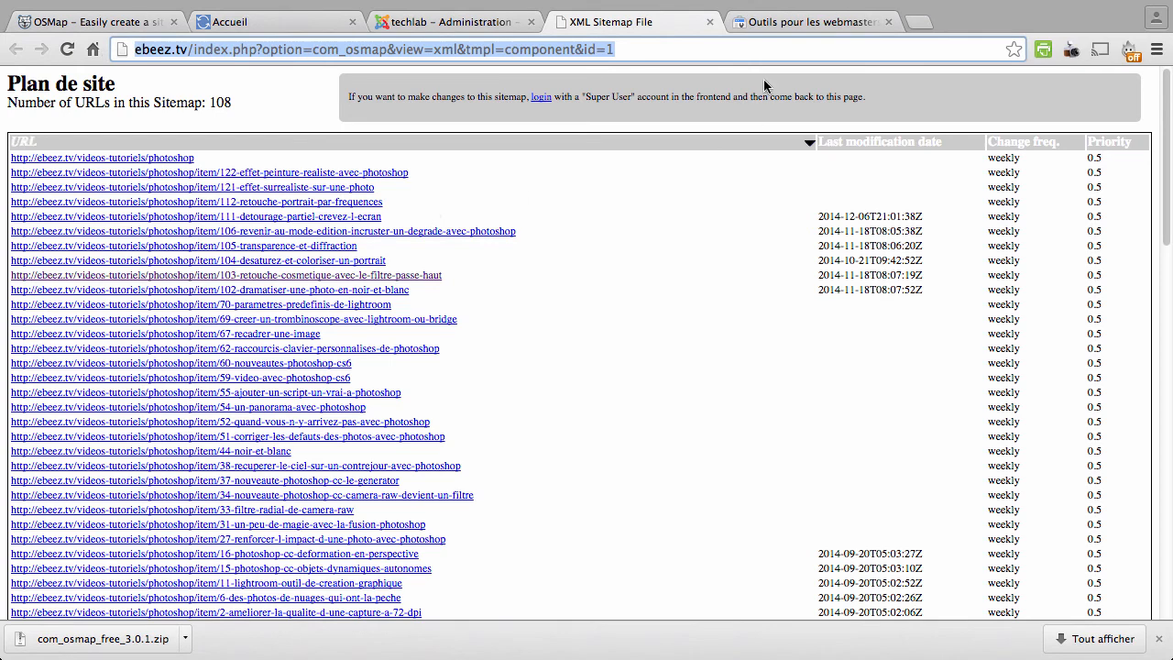
pyautogui.click(781, 23)
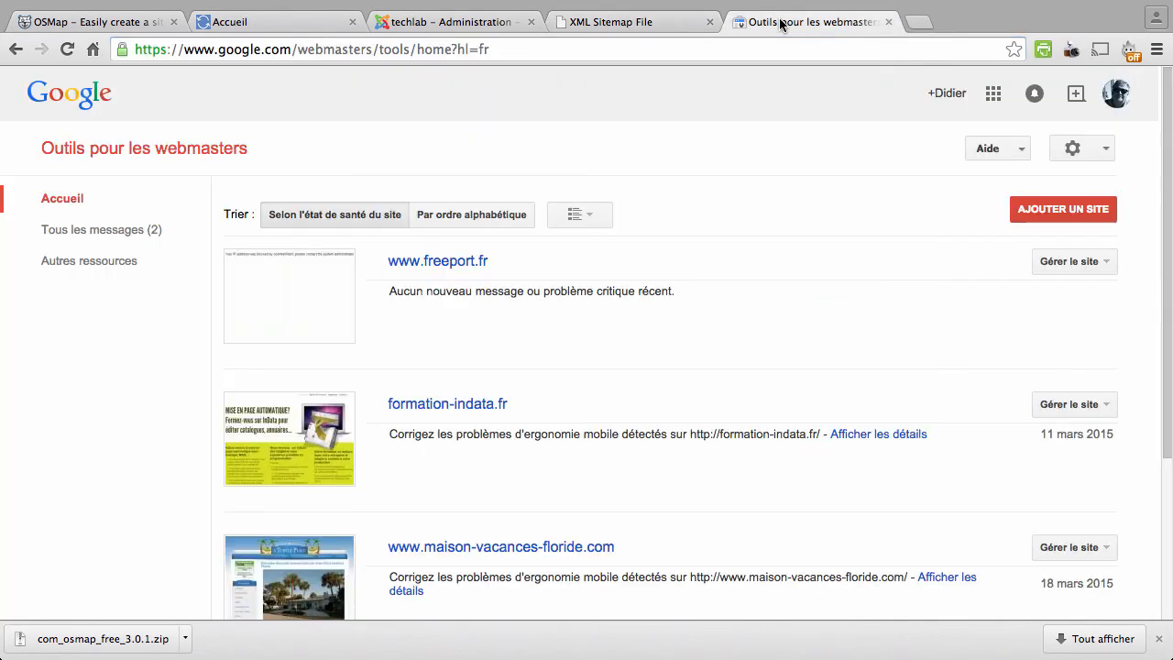
pyautogui.click(1051, 211)
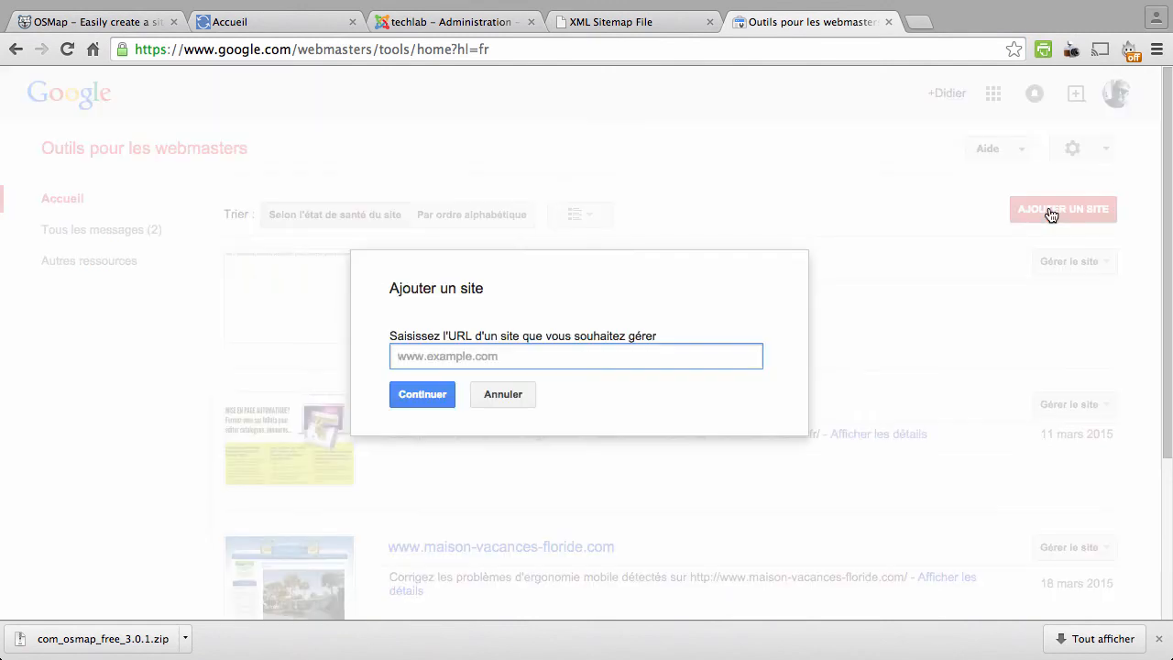
pyautogui.write('www.ebeez.tv')
pyautogui.click(415, 400)
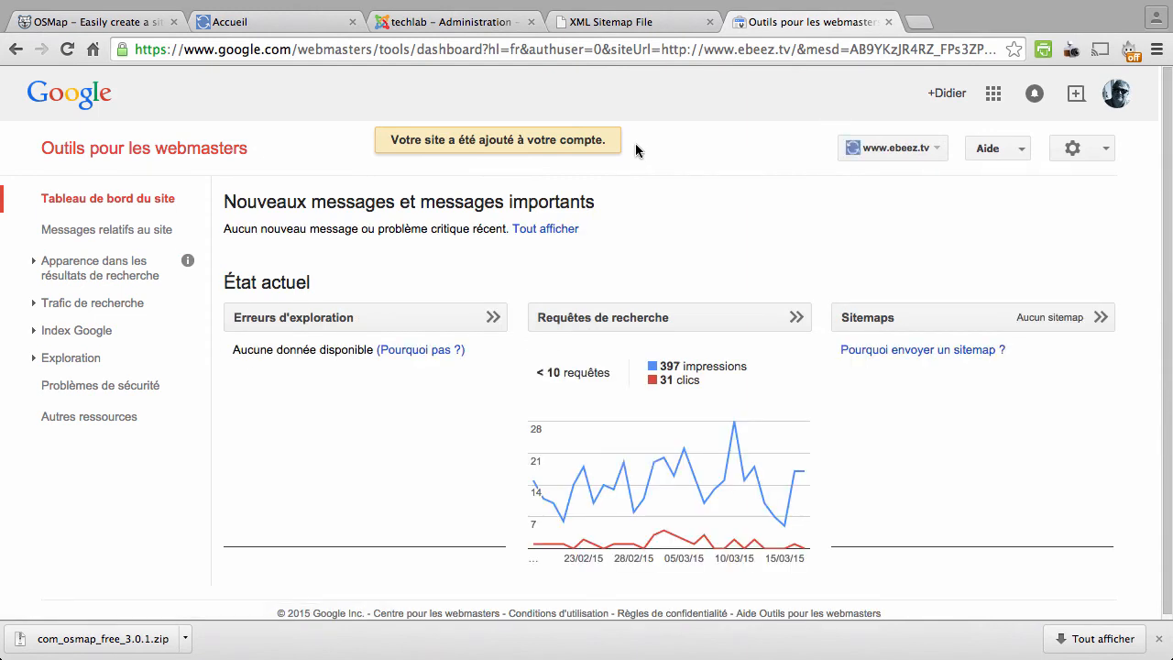
pyautogui.click(873, 326)
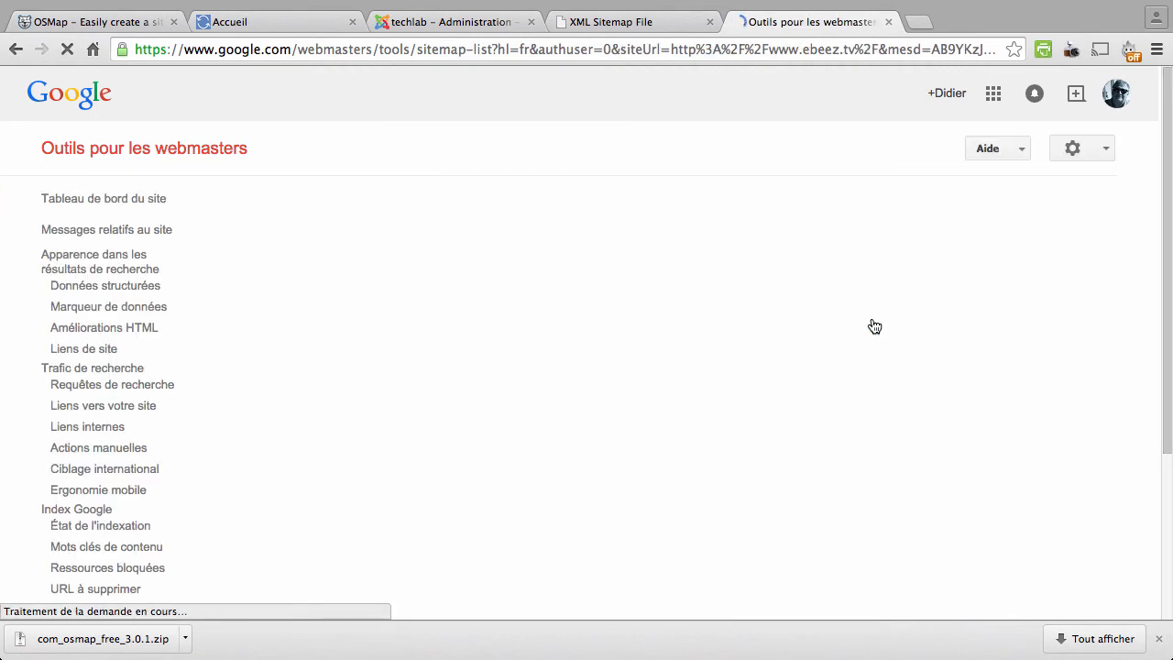
pyautogui.click(1038, 204)
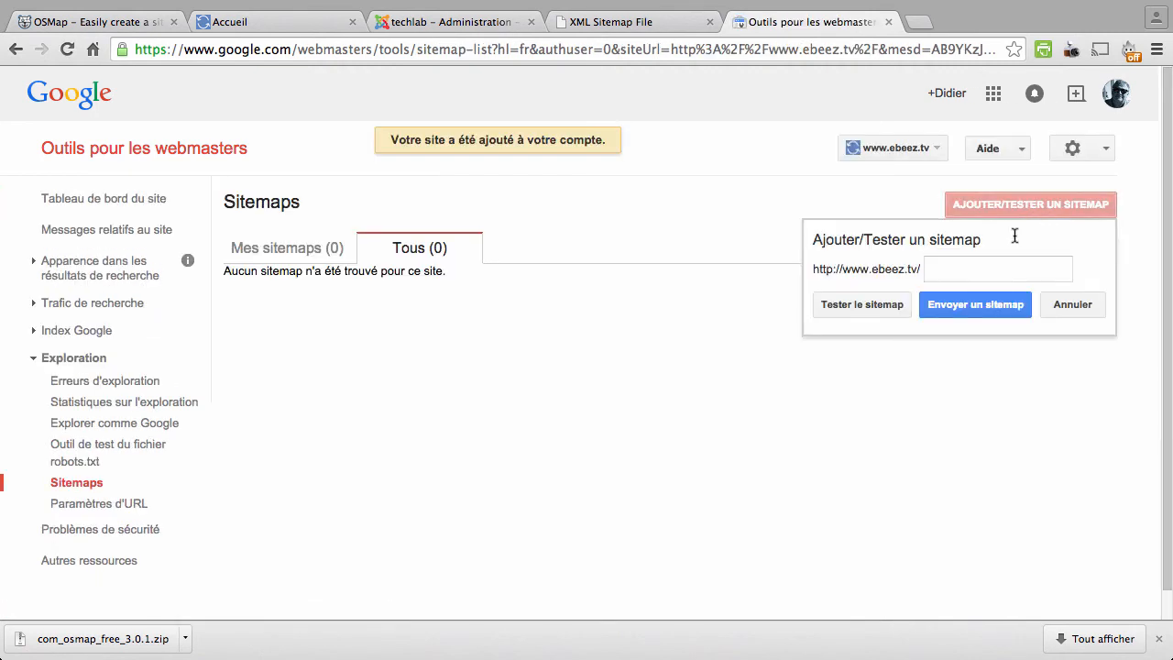
pyautogui.click(999, 269)
pyautogui.press('super+v')
pyautogui.press('super+a')
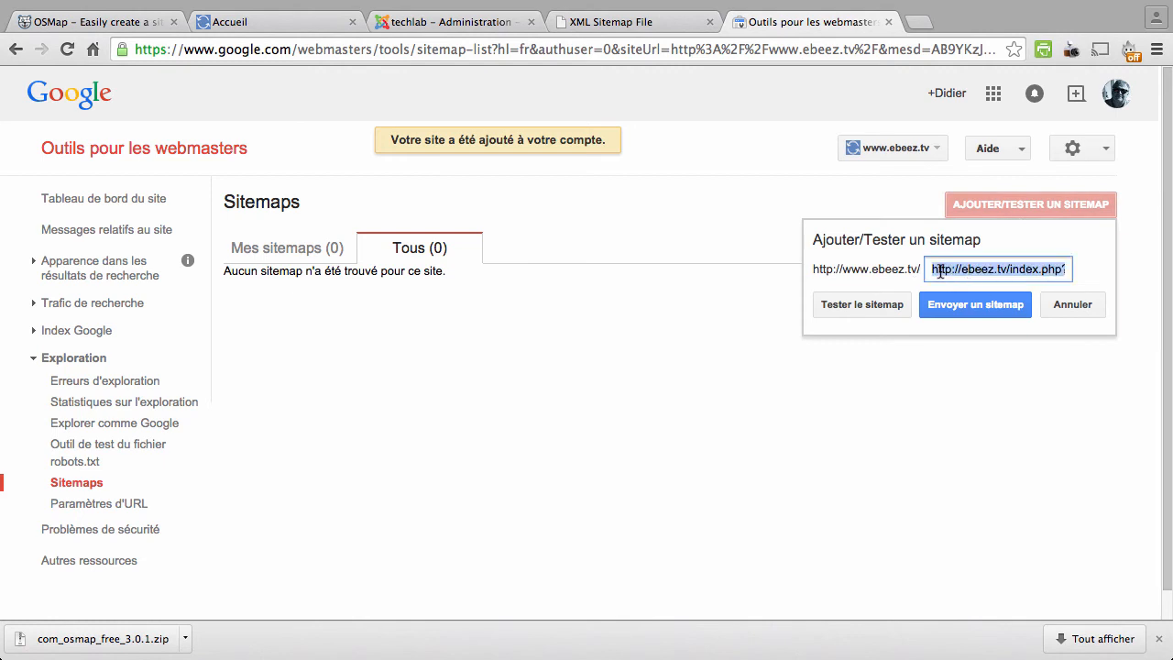
pyautogui.click(939, 272)
pyautogui.moveTo(926, 270); pyautogui.dragTo(1007, 271)
pyautogui.press('BackSpace')
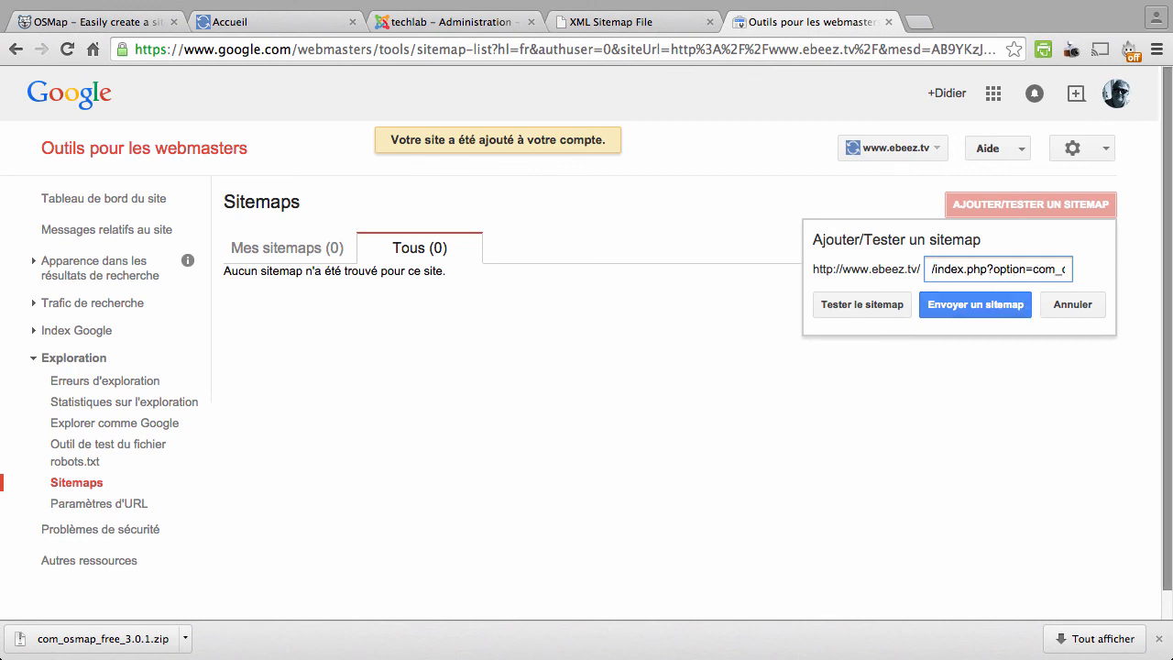
pyautogui.click(958, 309)
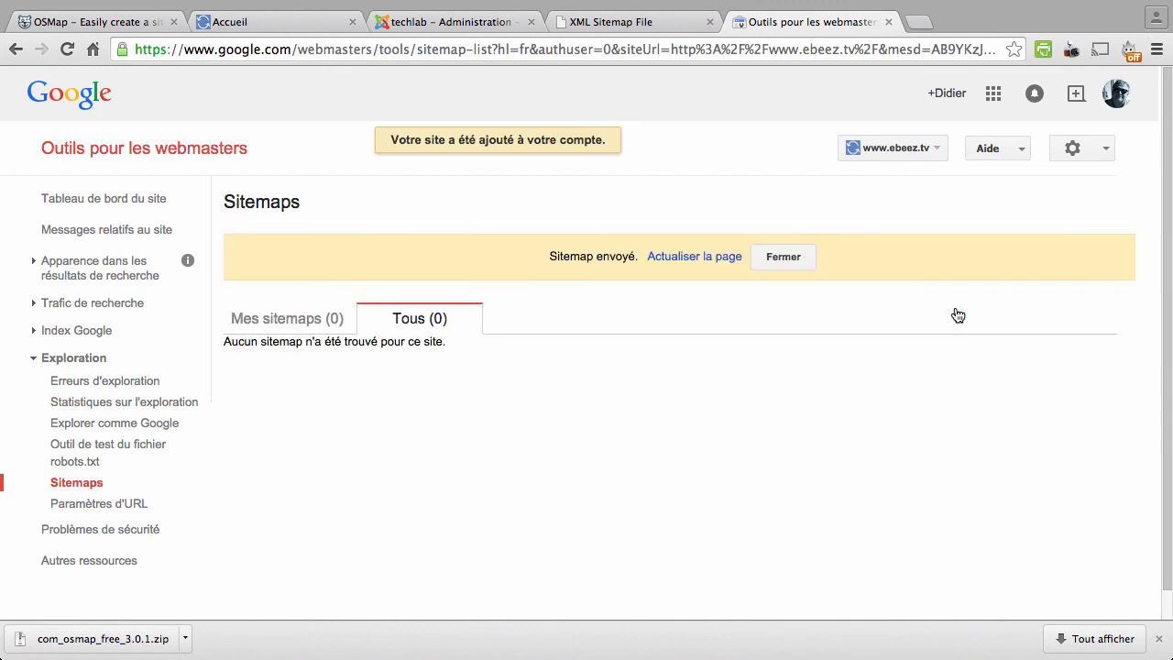
# Step: Refresh the Sitemaps page and examine the submitted content under Mes sitemaps
pyautogui.click(718, 257)
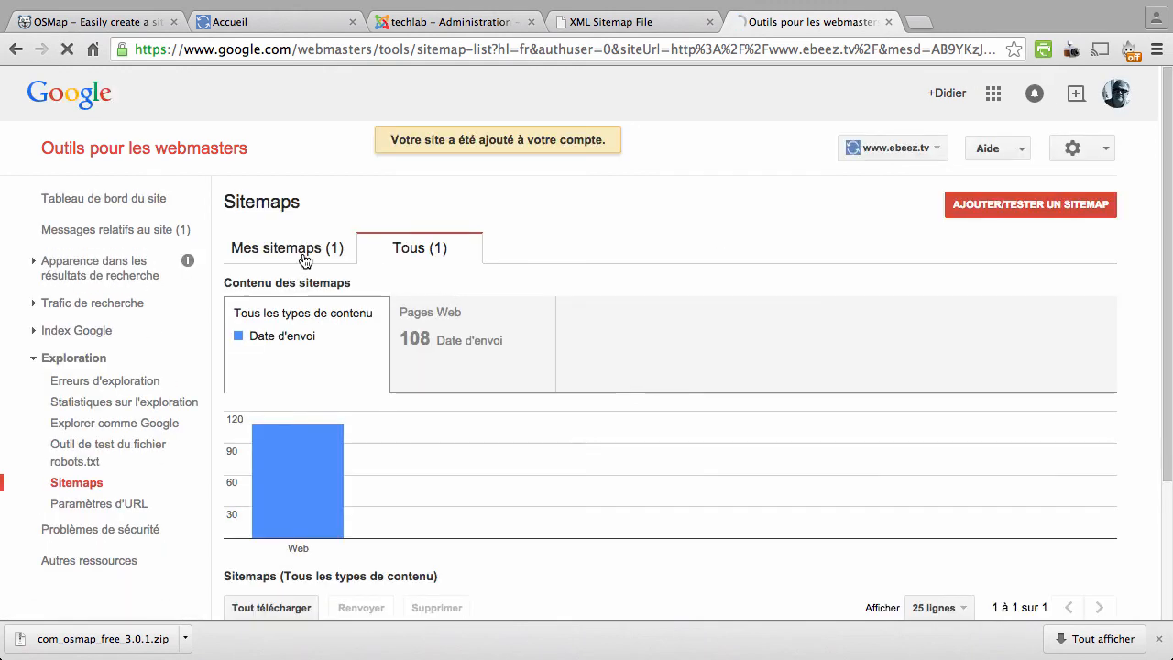
pyautogui.click(305, 260)
pyautogui.moveTo(355, 515)
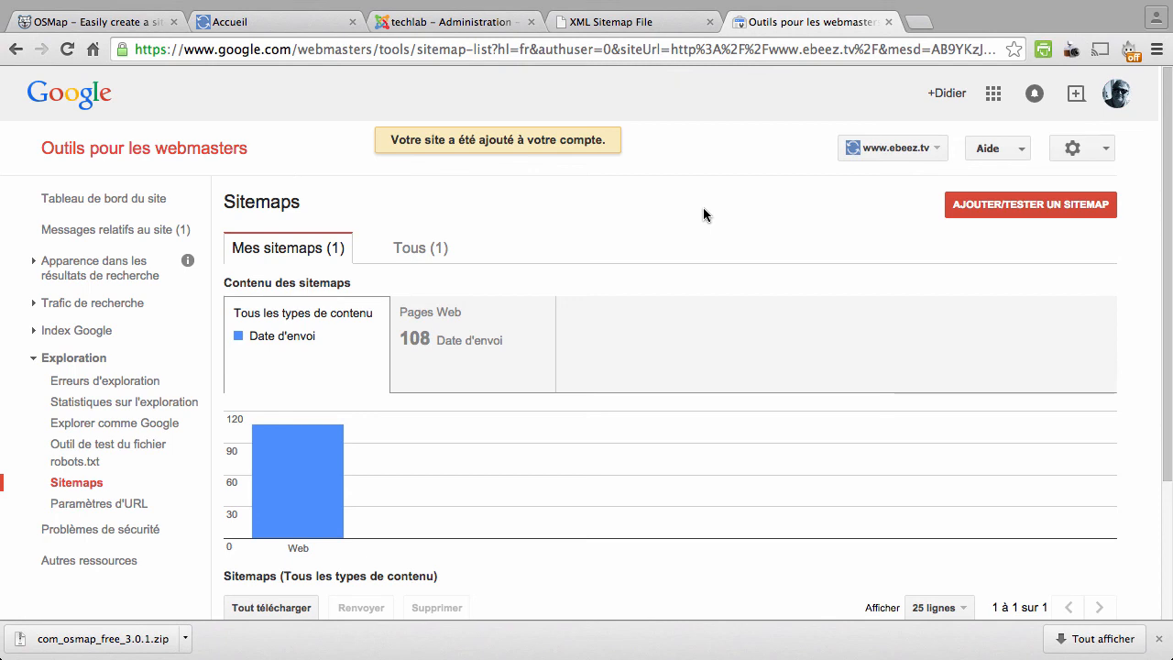
pyautogui.hotkey('ctrl', 'Tab')
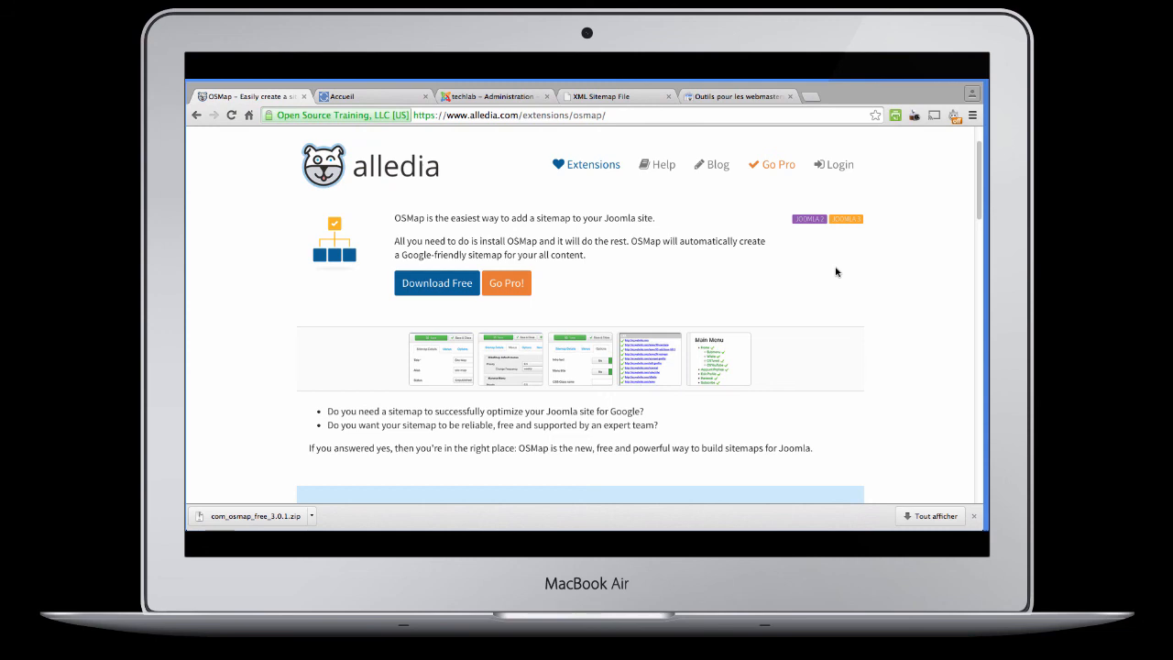
pyautogui.hotkey('ctrl', 'Tab')
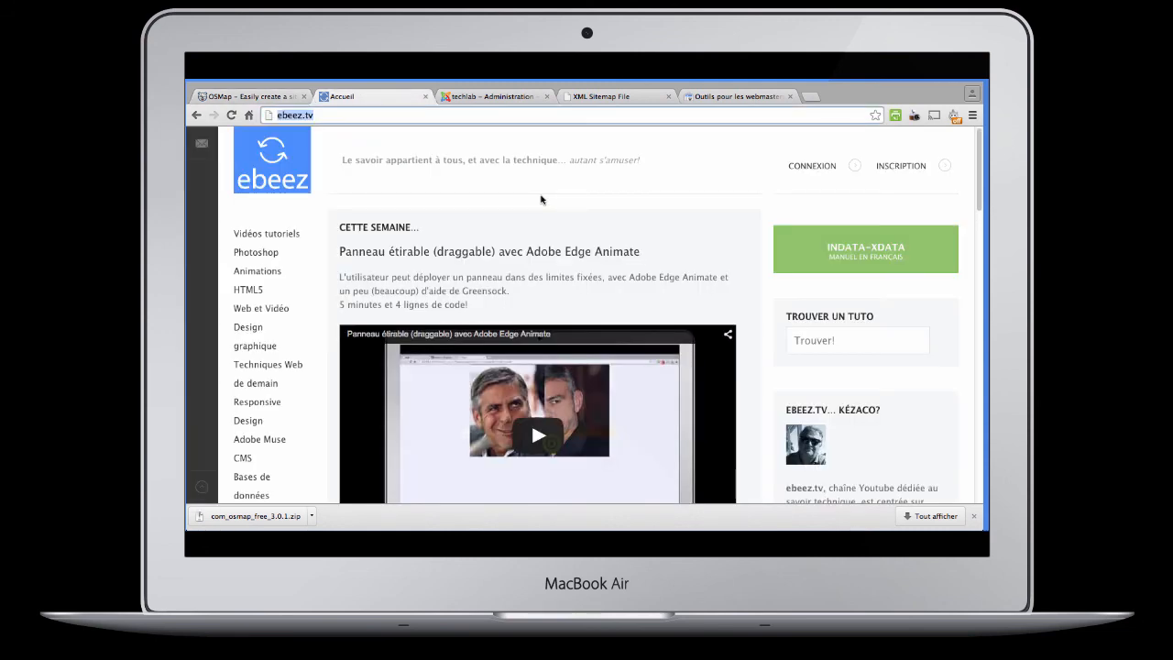